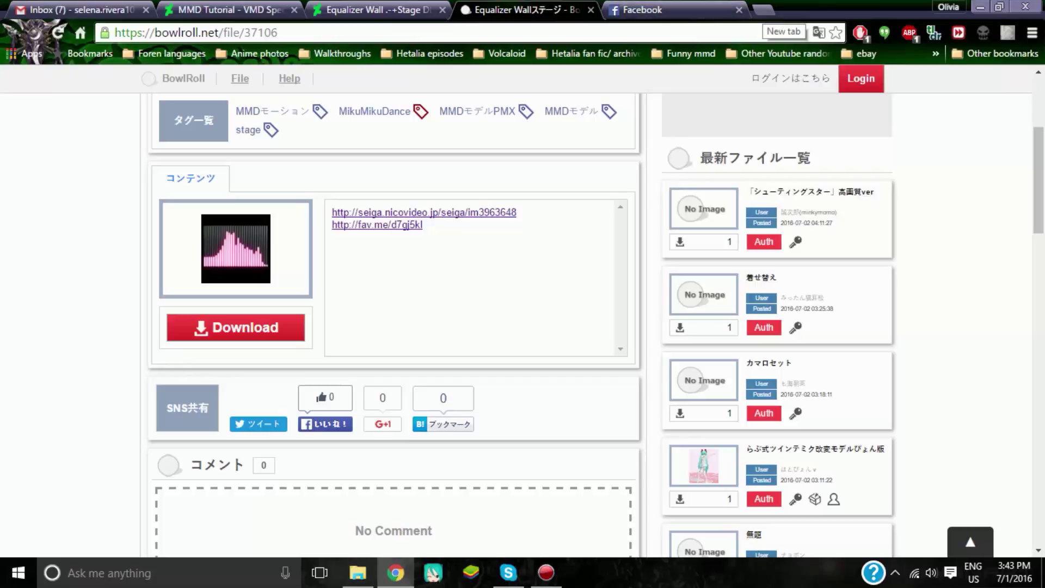
Close the Facebook tab and search the web in a new tab for "mp3 to wav converter".
click(739, 10)
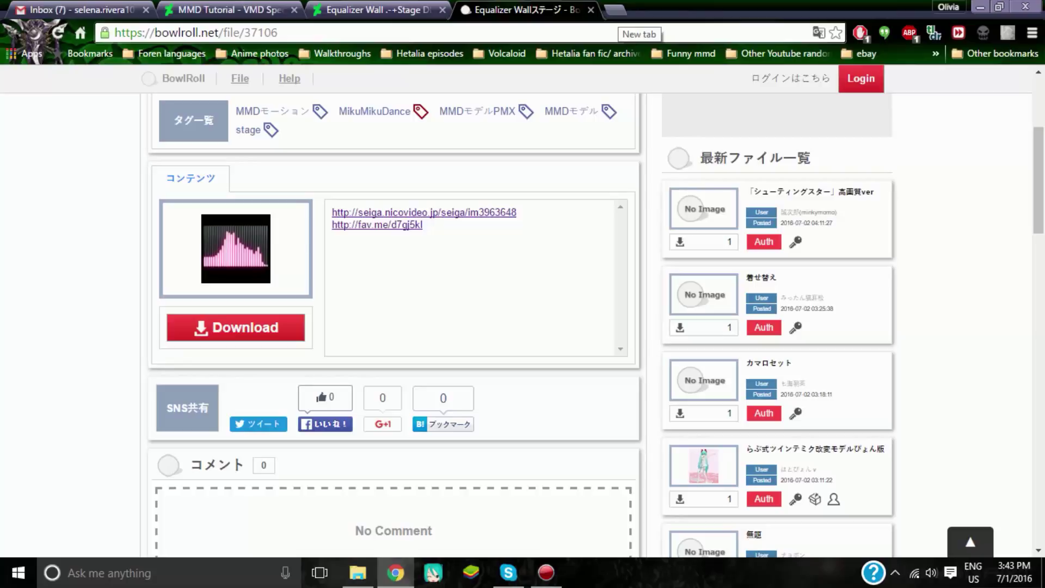
click(615, 10)
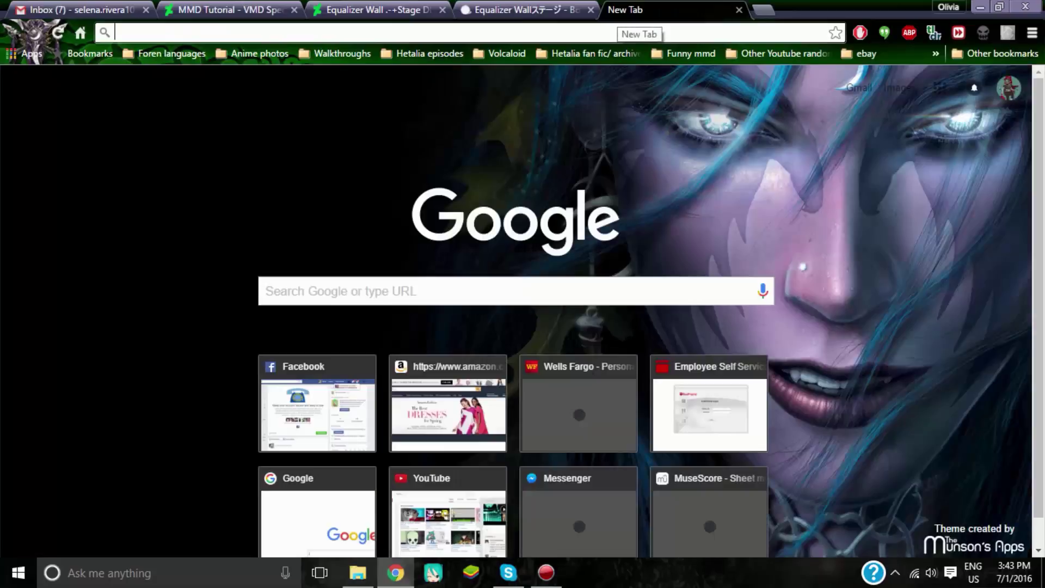
text(f)
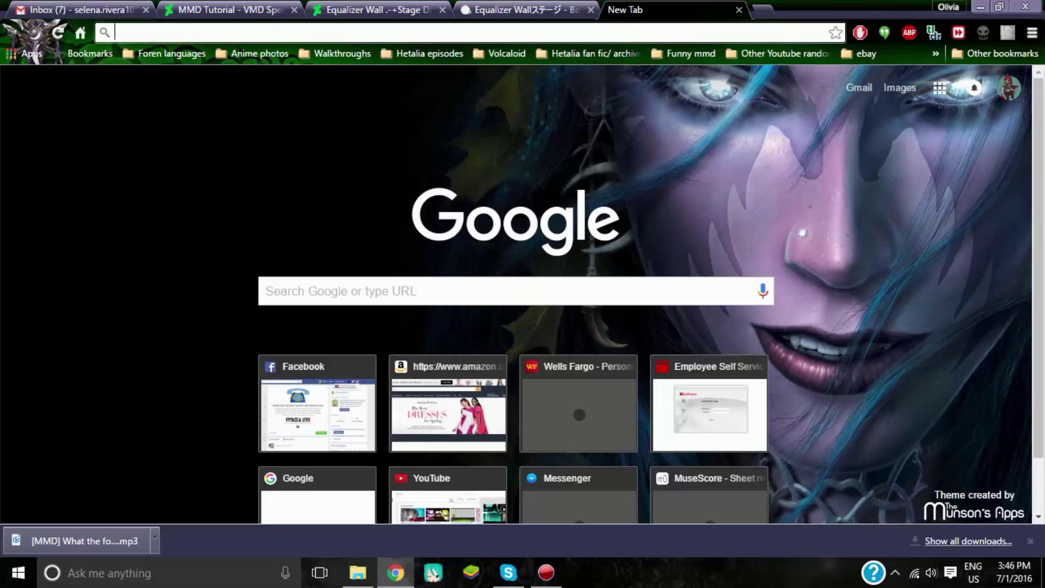
text(mp3 to wav c)
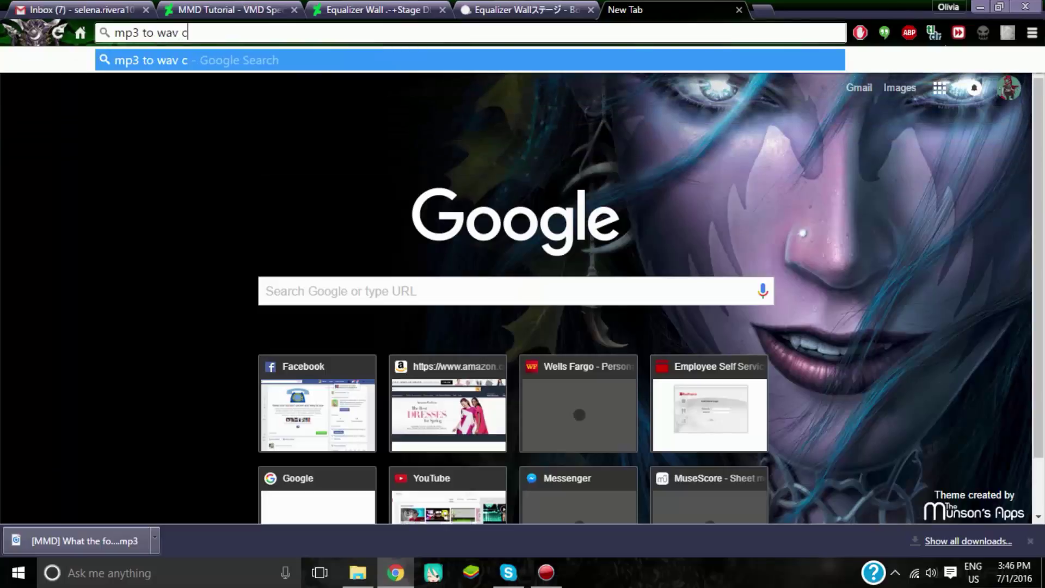
text(onverter)
key(Return)
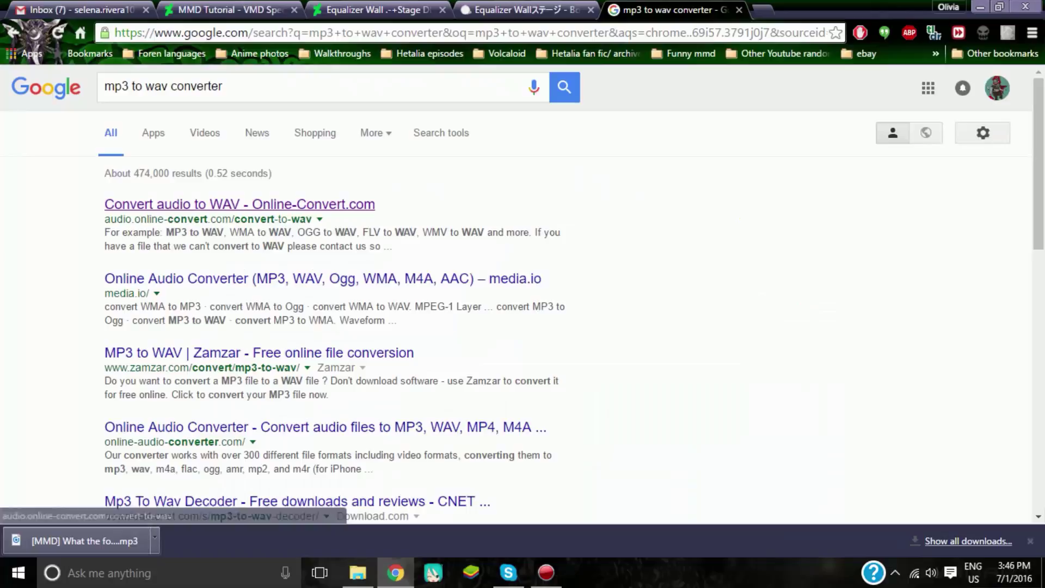
Open the Online-Convert.com audio to WAV page and set the bit resolution to 16 Bit.
click(240, 205)
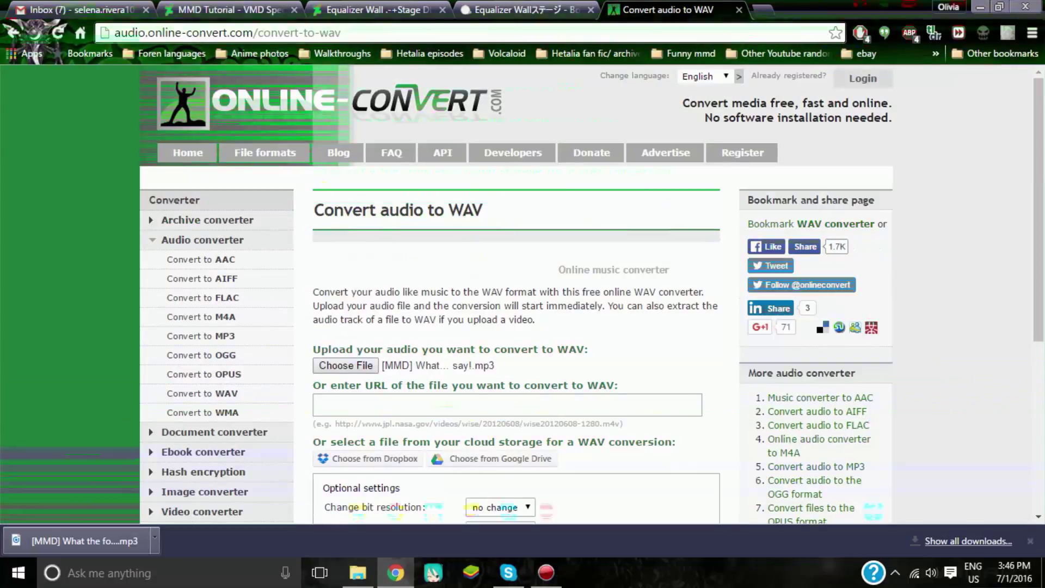
scroll(516, 294, down, 4)
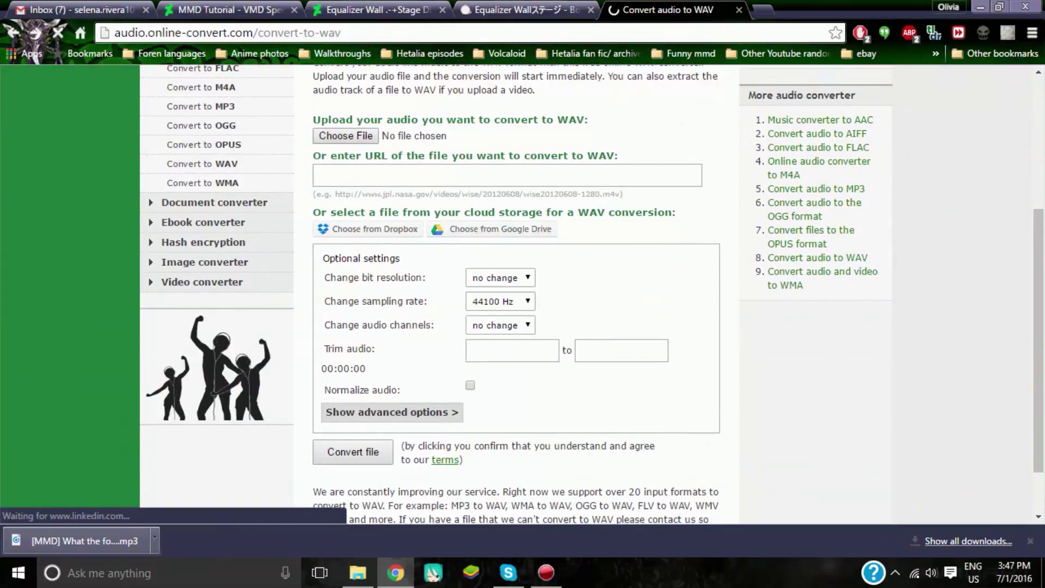
click(500, 277)
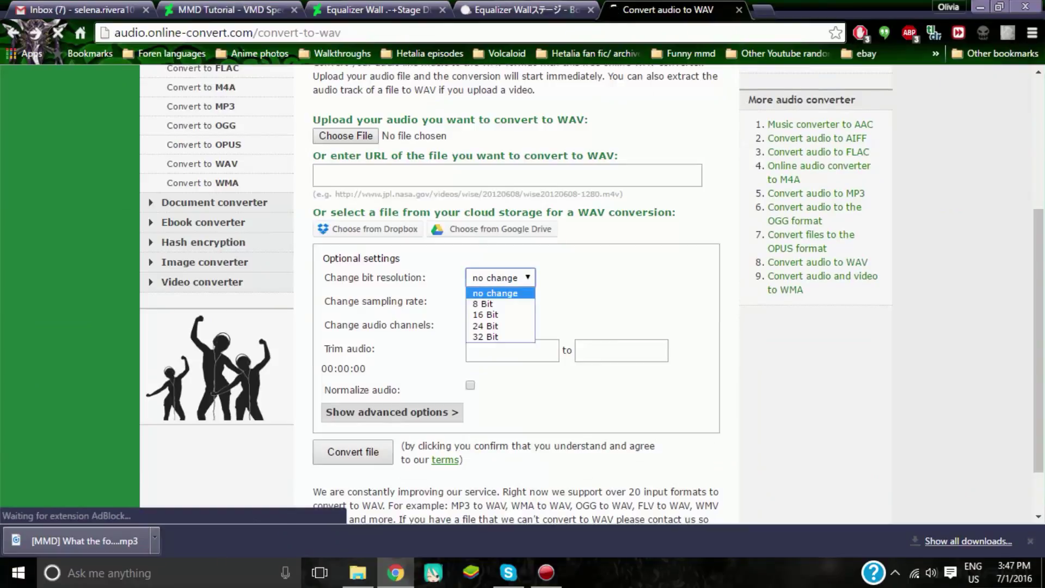
click(485, 315)
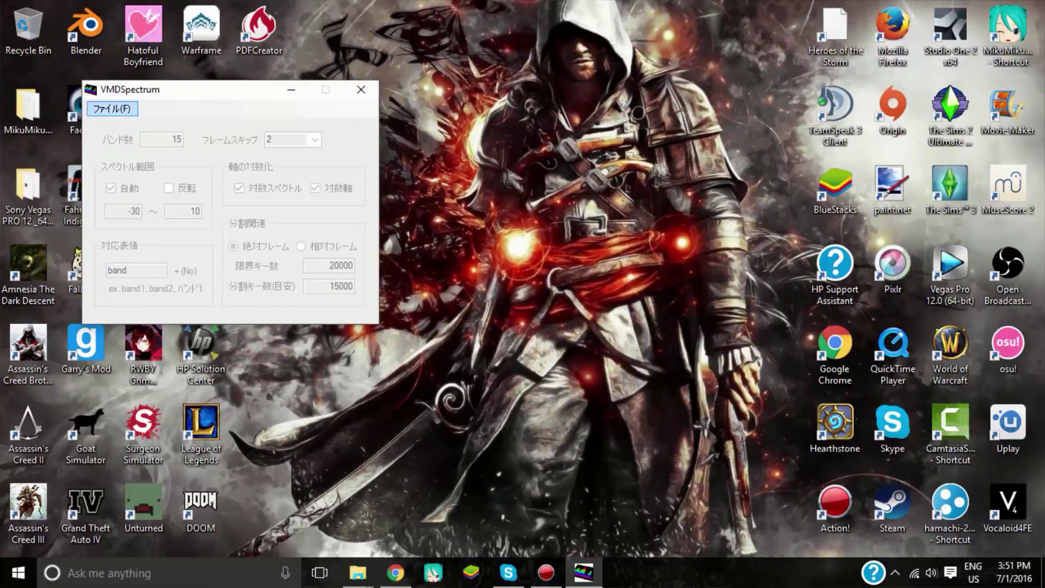
In VMDSpectrum, open the WAV file "[MMD_What_the_fox_say_" from the MikuMikuDance_v904 folder UserFile\Motion\The Fox.
click(112, 109)
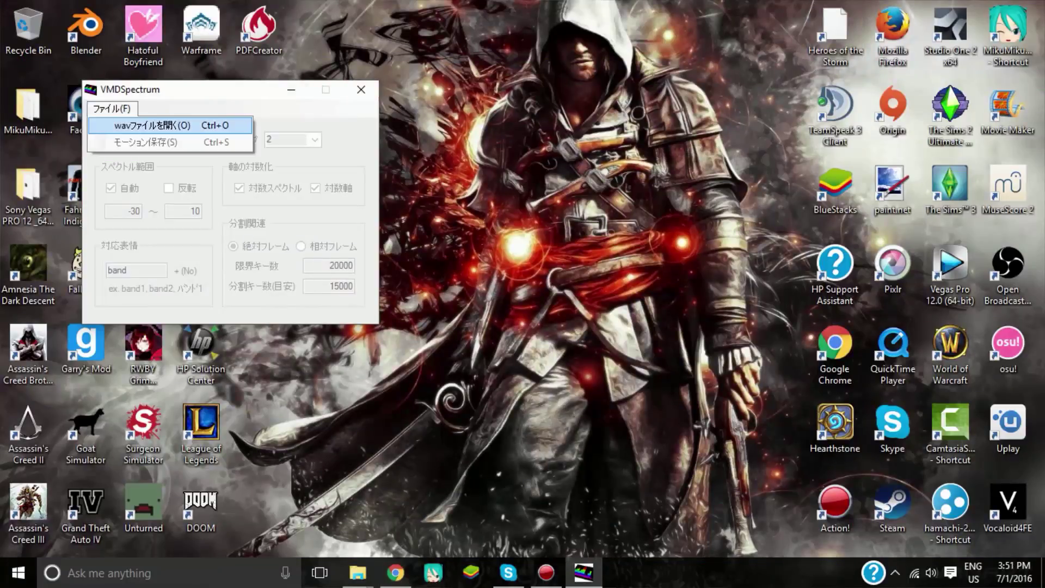
key(Return)
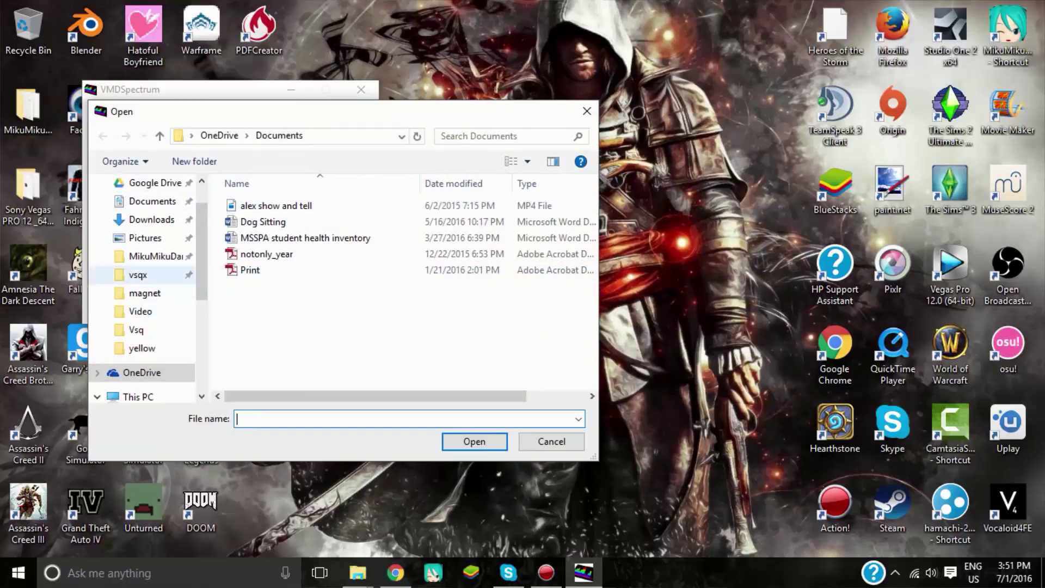
click(155, 256)
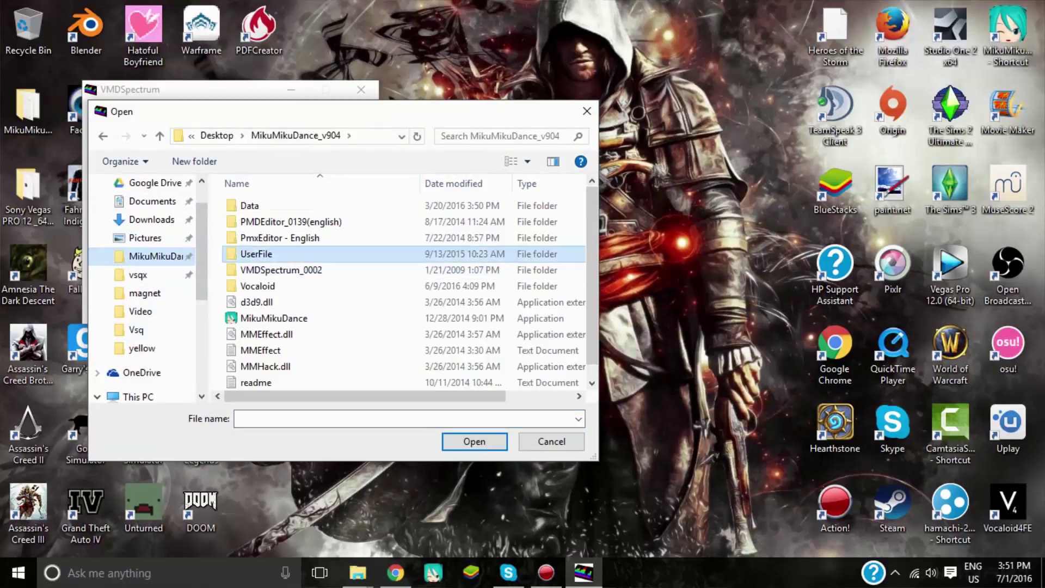
double_click(267, 254)
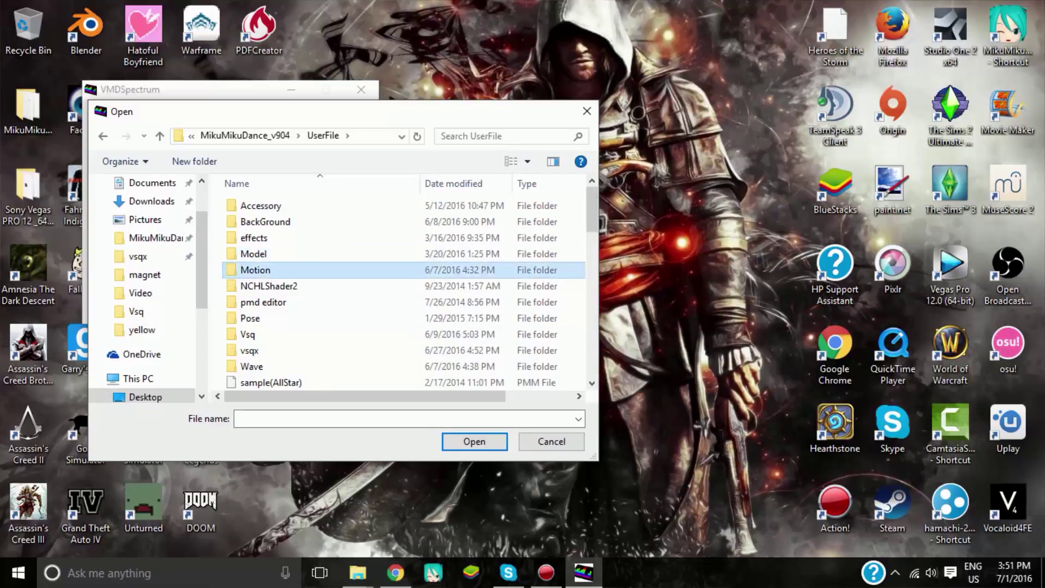
double_click(256, 270)
scroll(266, 285, down, 3)
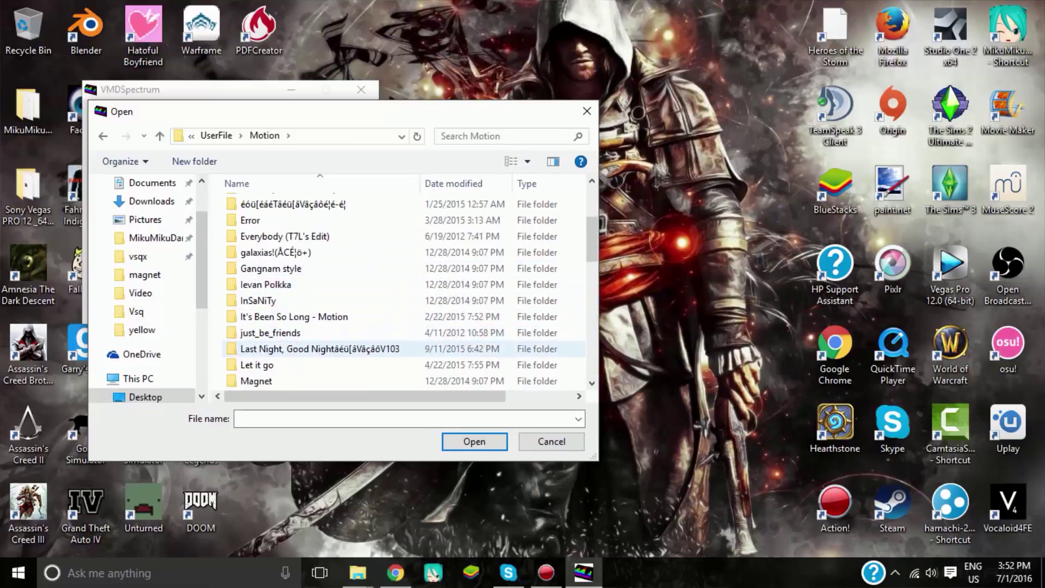
scroll(272, 316, down, 3)
scroll(275, 378, down, 3)
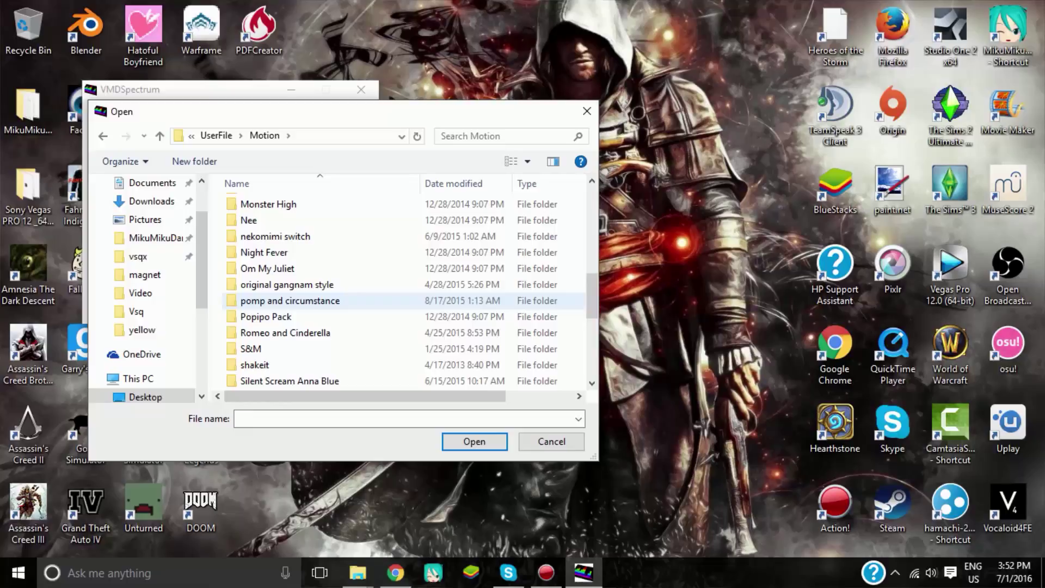
double_click(267, 380)
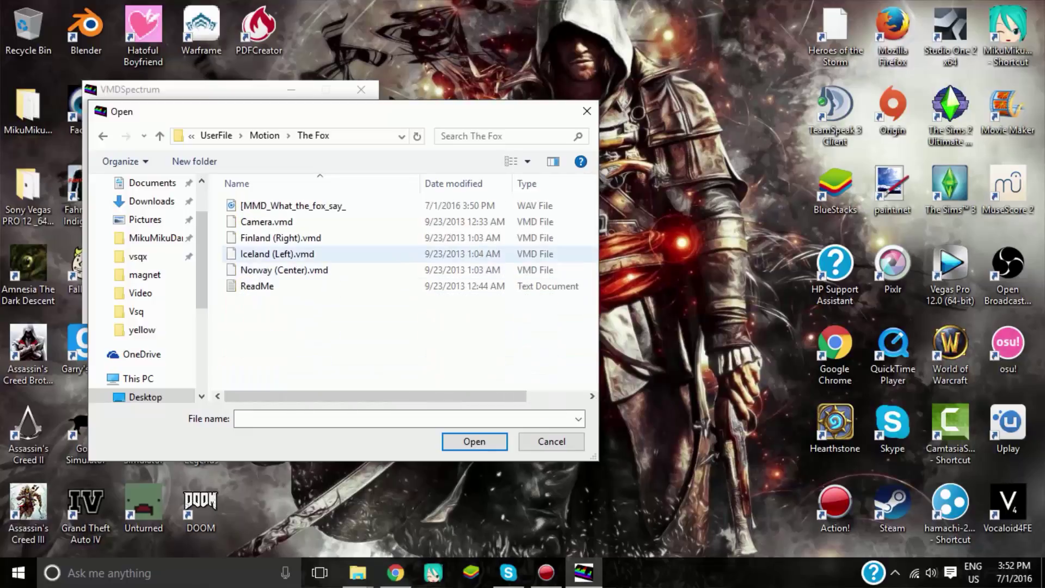
double_click(293, 205)
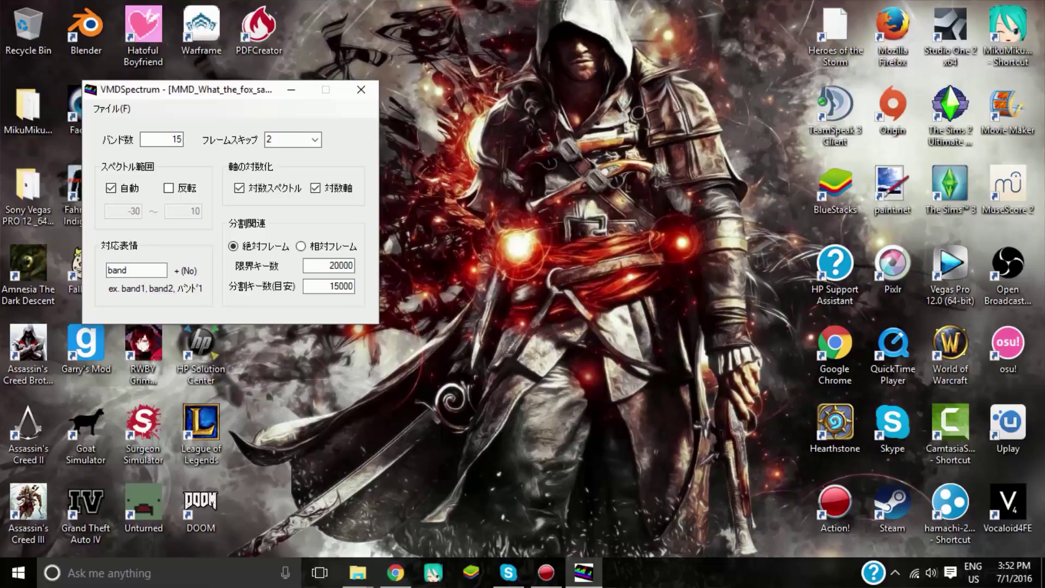
Check the Orange equalizer model in MikuMikuDance, then set VMDSpectrum's band count to 30 and frame skip to 2.
double_click(177, 139)
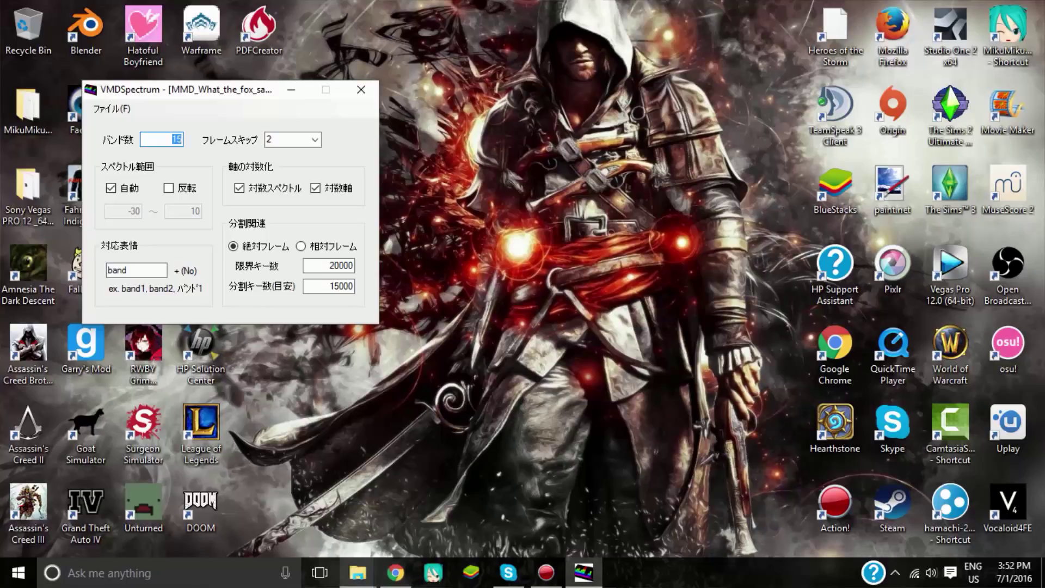
click(358, 572)
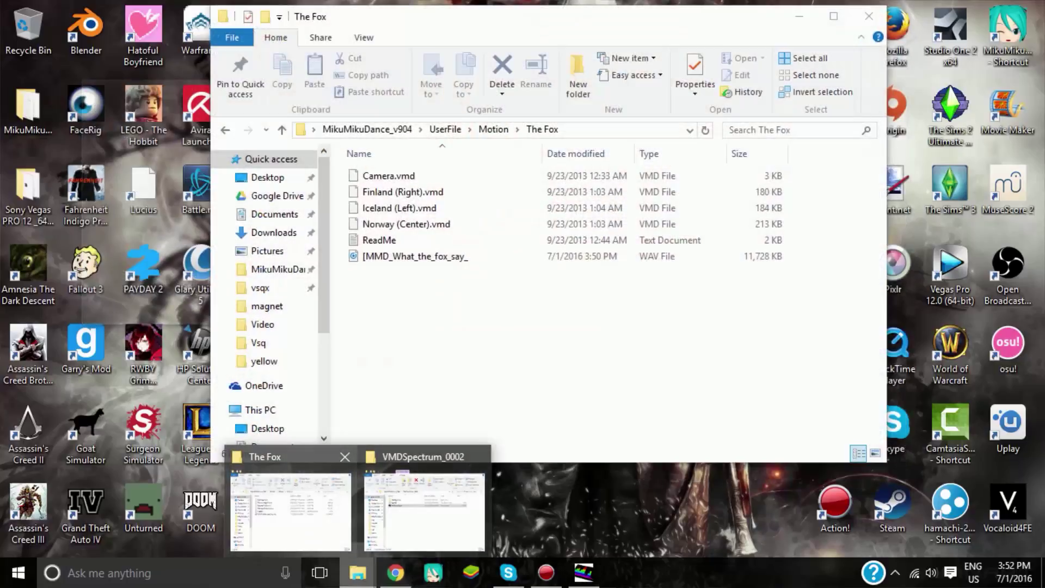
click(291, 506)
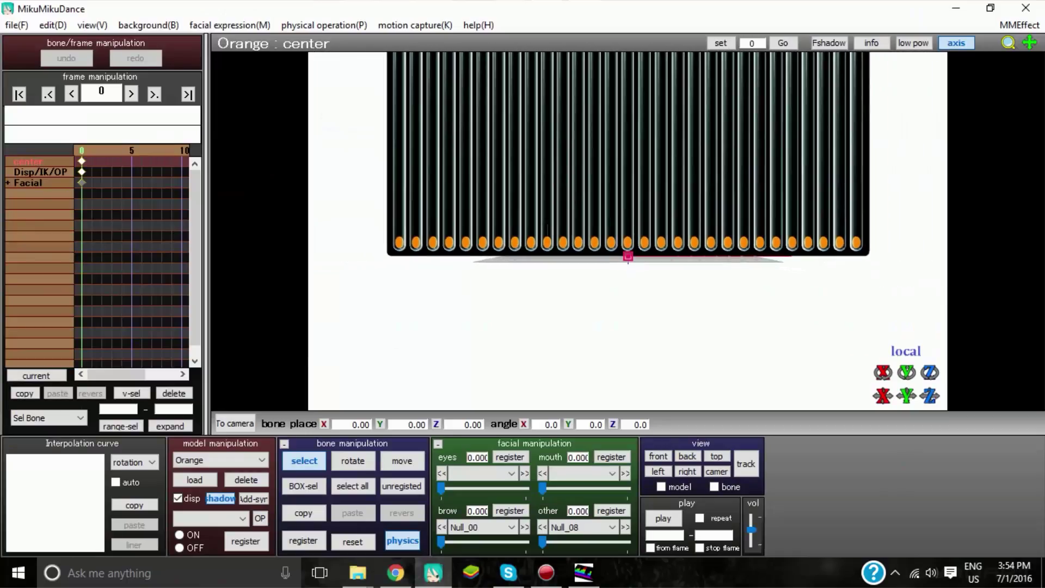
mouse_move(615, 293)
right_down()
mouse_move(705, 322)
mouse_move(607, 320)
mouse_move(610, 297)
mouse_move(686, 313)
mouse_move(619, 312)
right_up()
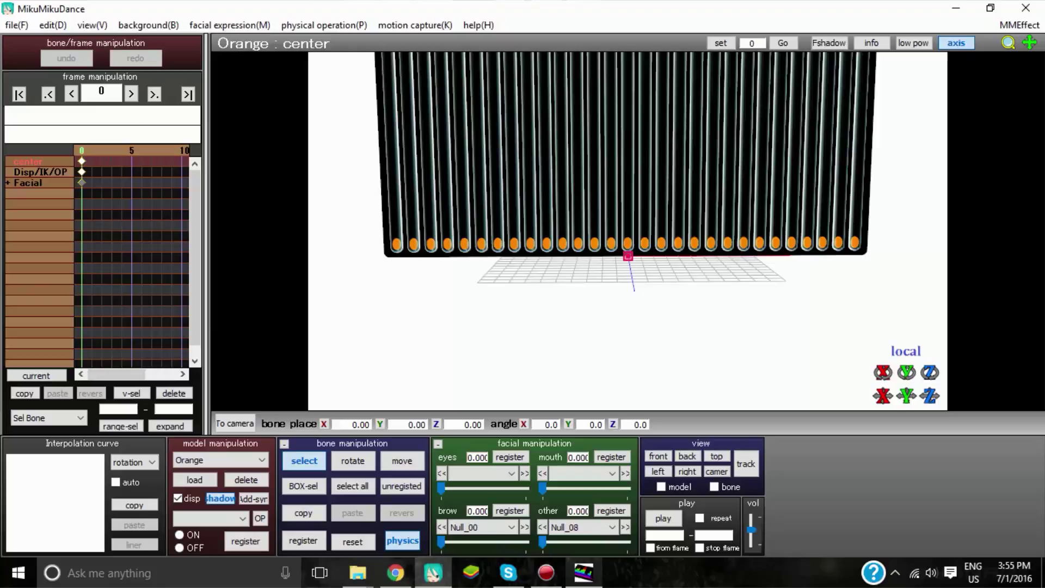
click(584, 573)
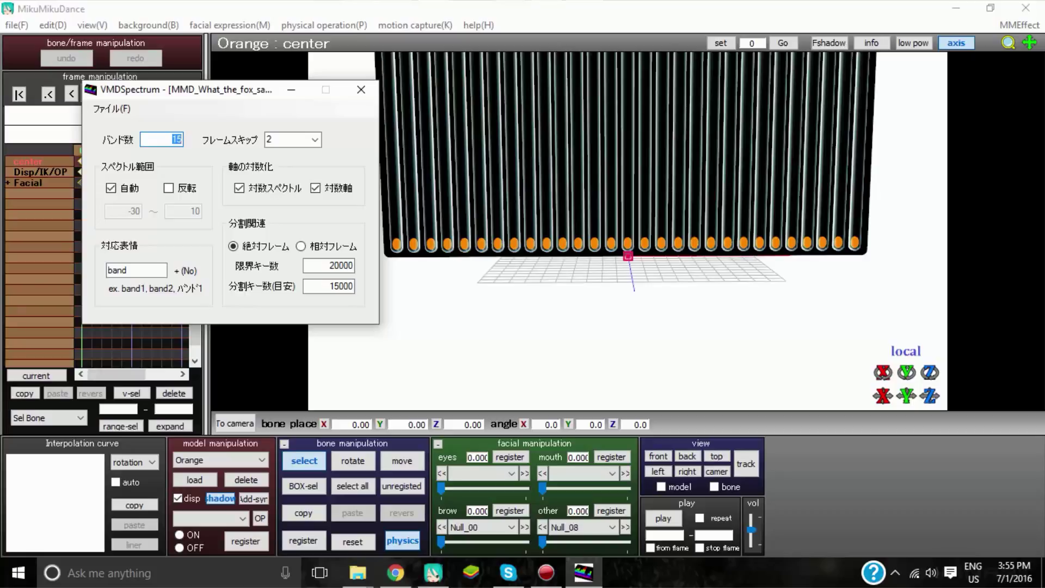
text(30)
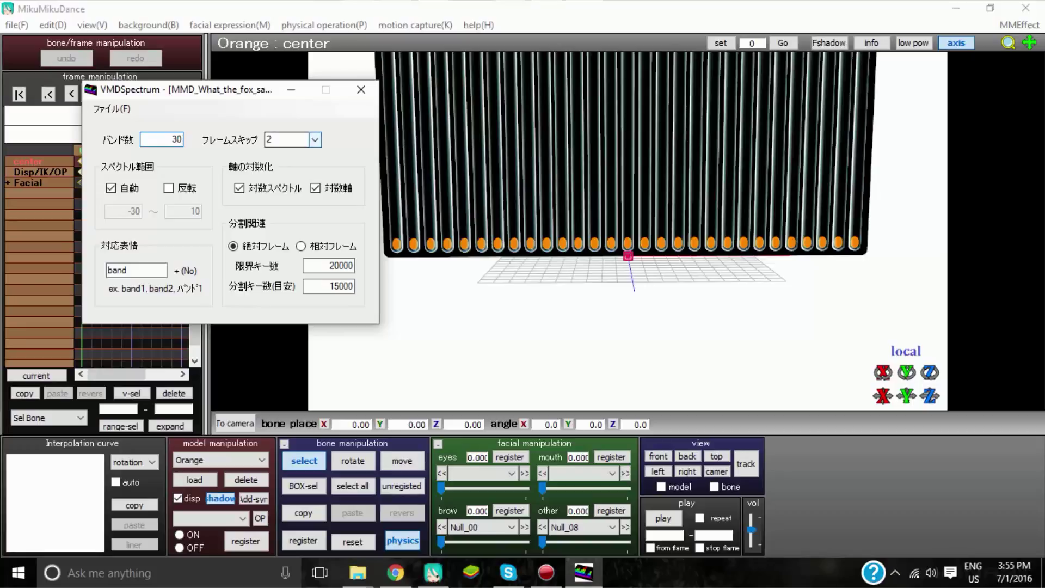
click(315, 140)
click(315, 139)
click(293, 173)
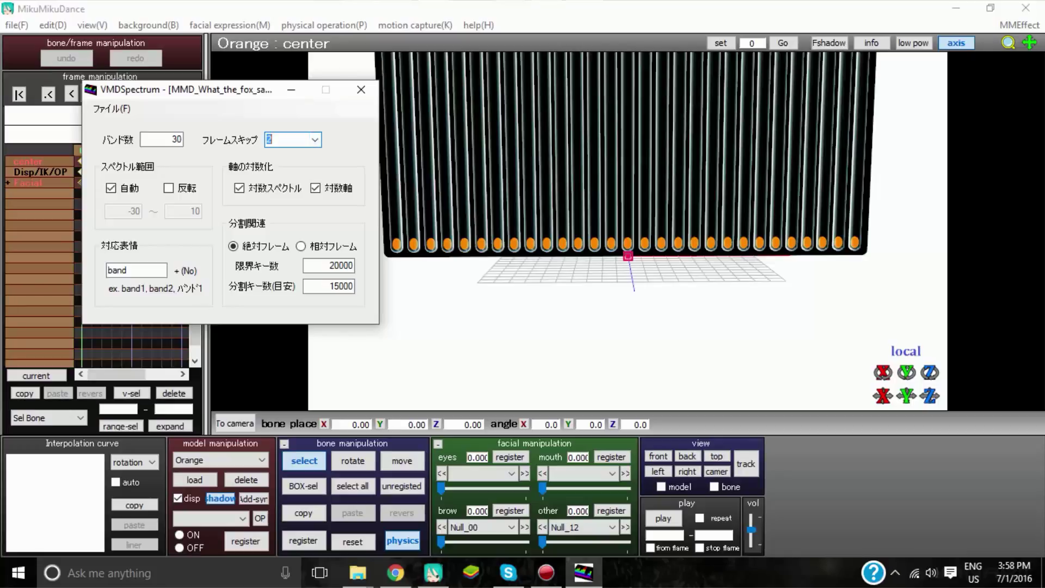
Save the spectrum motion in The Fox folder as "[MMD_What_the_fox_say_ VMD", declining to split the motion.
click(112, 109)
key(Escape)
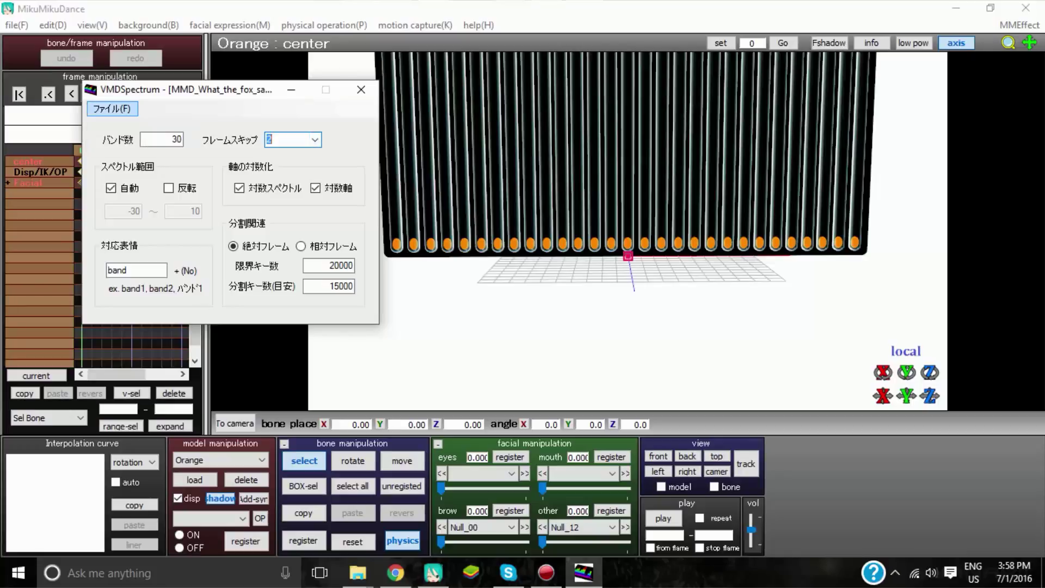
key(Down)
key(Down)
key(Return)
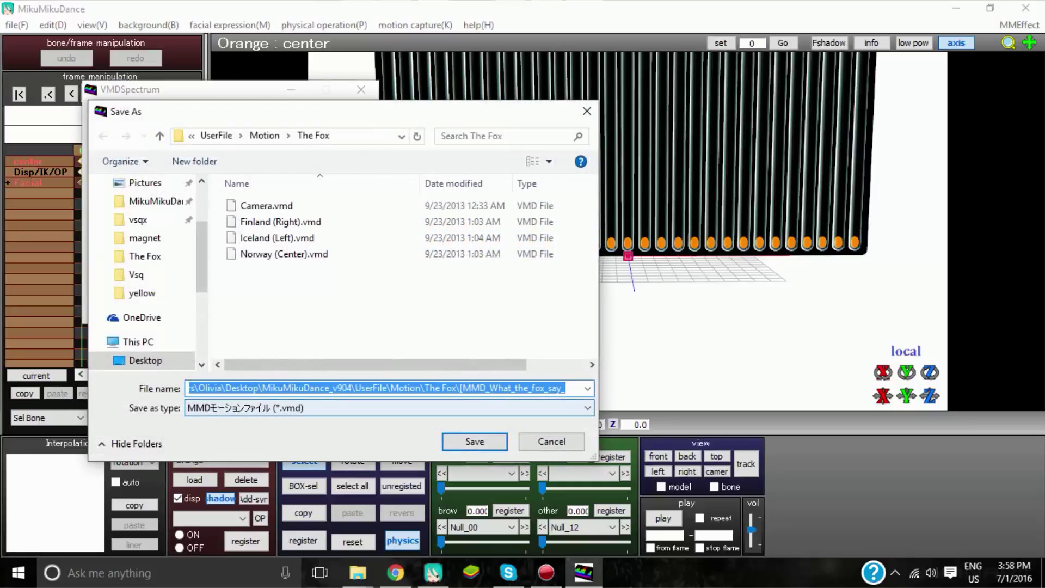
click(575, 389)
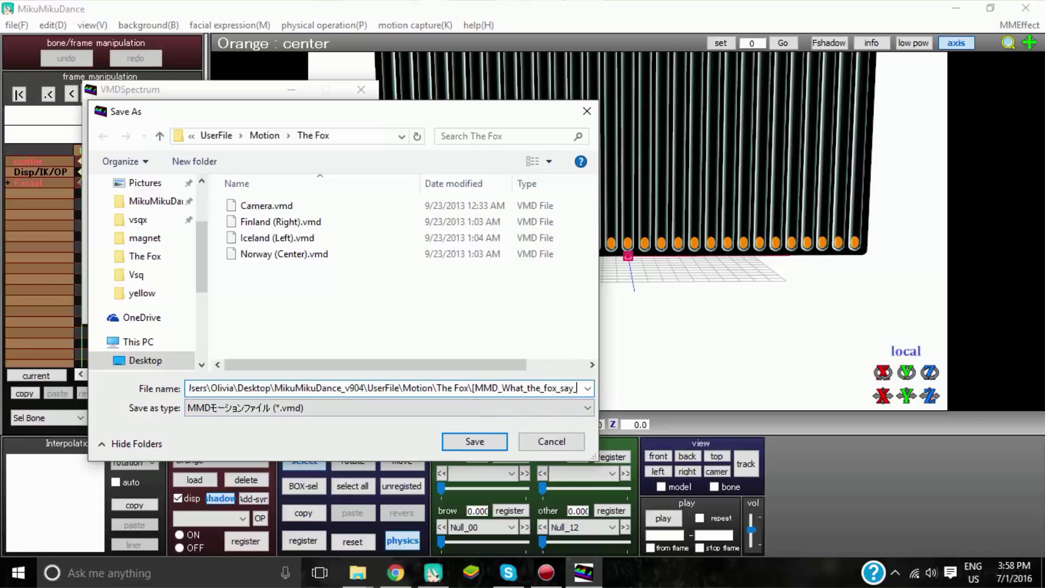
text(VMD)
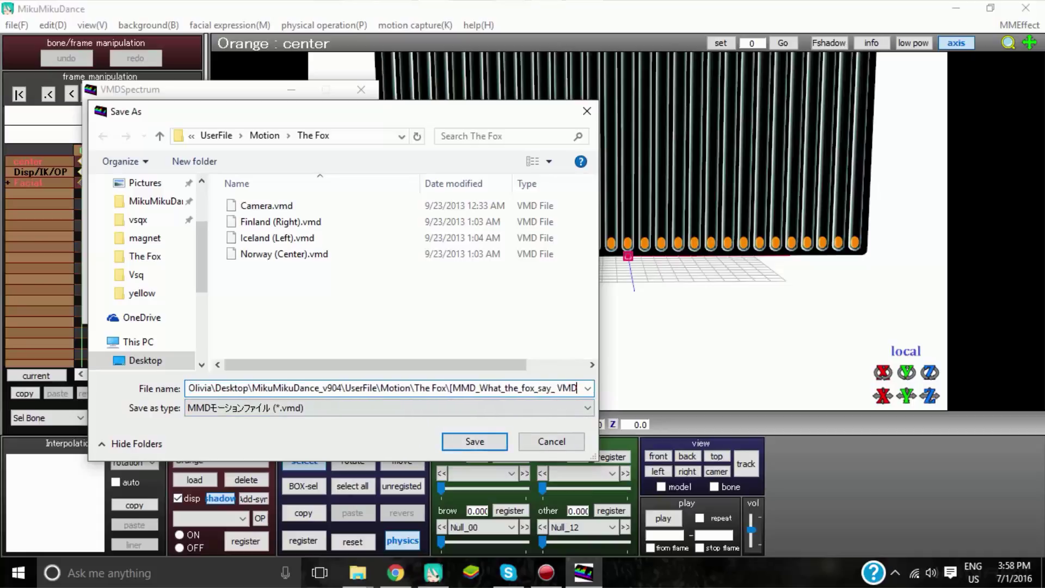
key(Return)
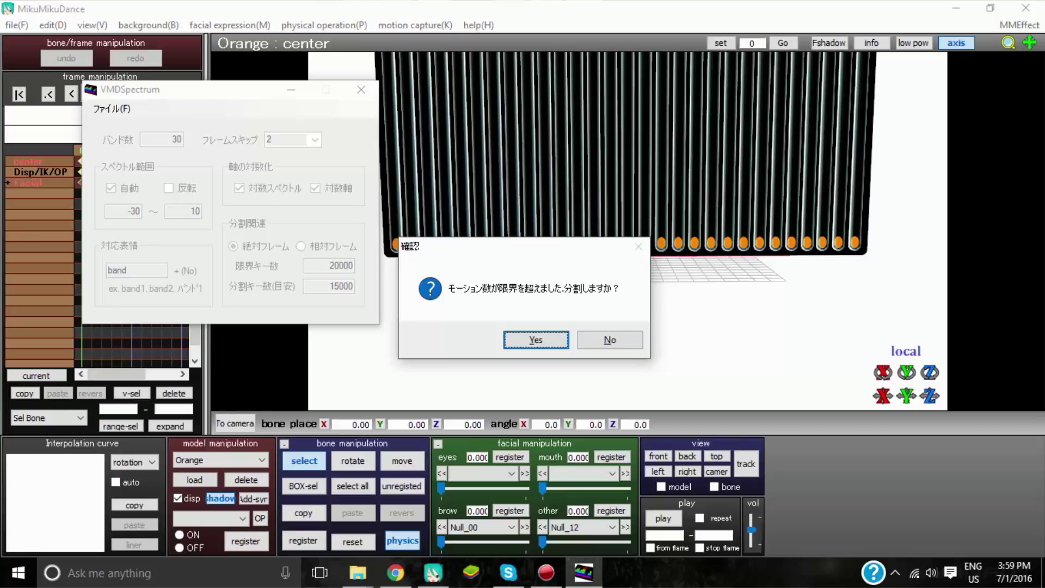
click(609, 340)
click(574, 340)
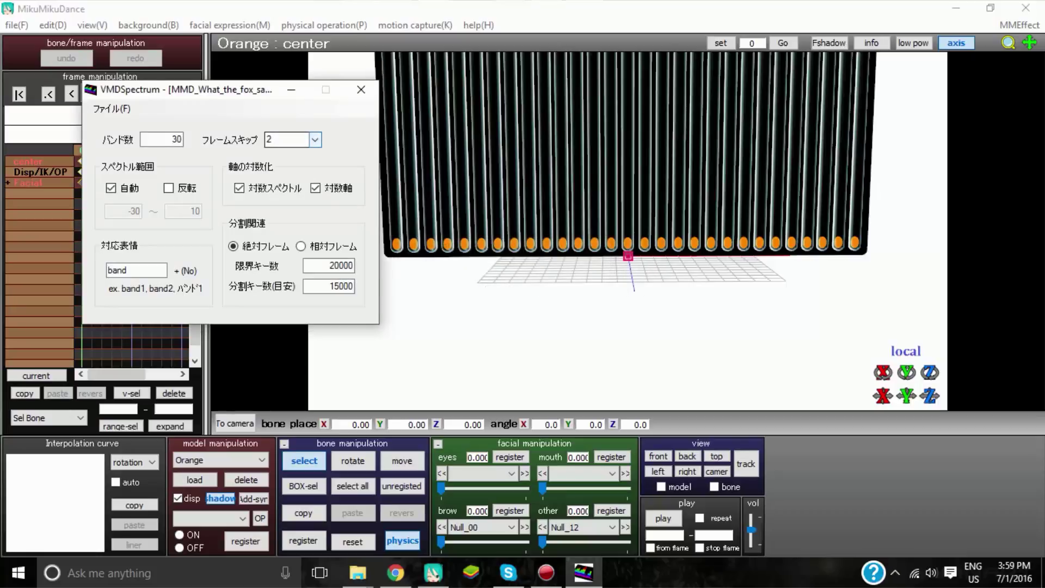
Set the frame skip to 5 and save the motion over the existing "[MMD_What_the_fox_say_ VMD.vmd" file.
click(315, 140)
click(297, 204)
key(alt)
key(f)
key(Down)
key(Return)
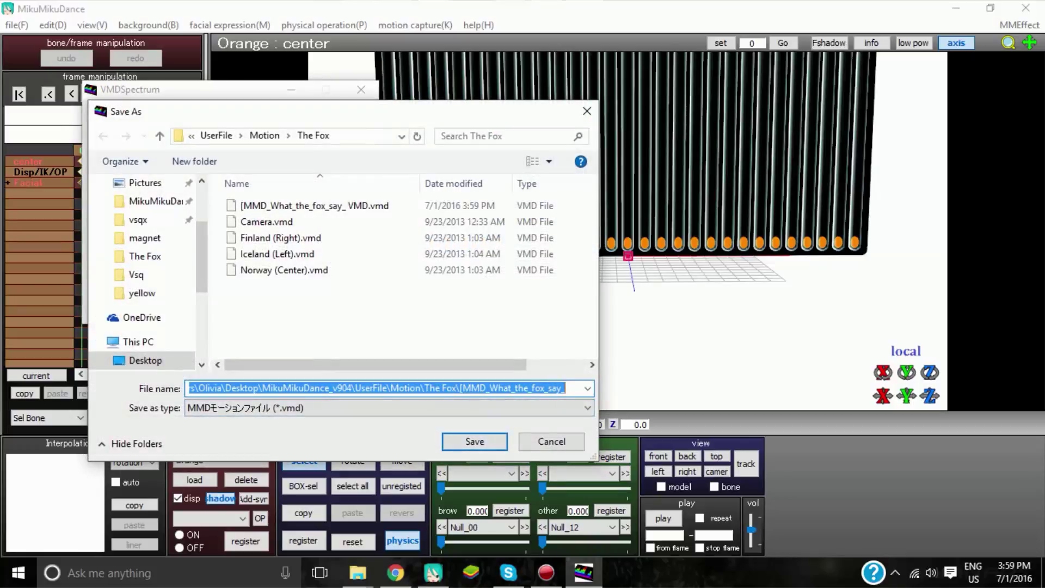
click(314, 206)
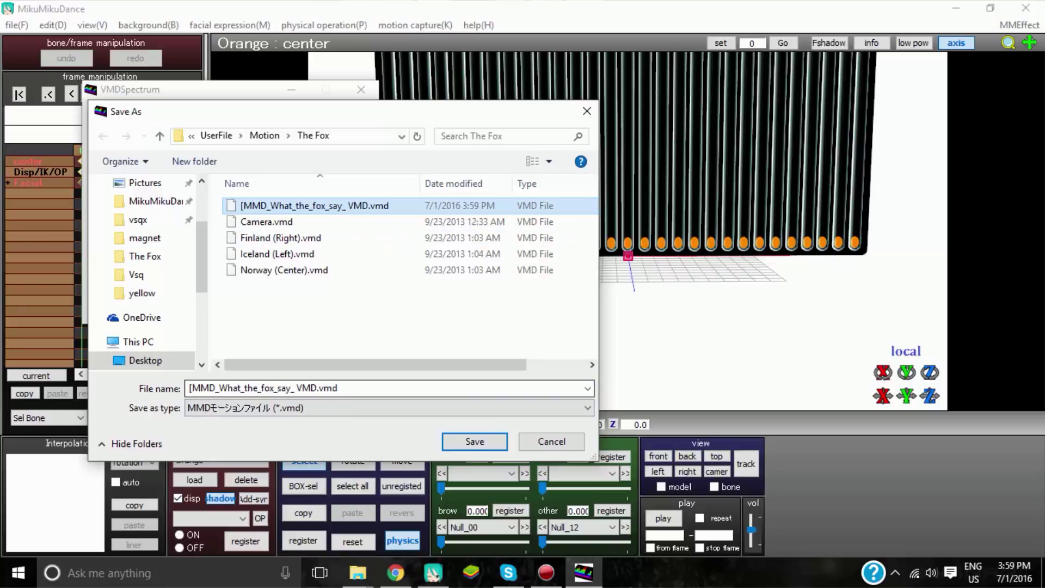
key(Return)
key(y)
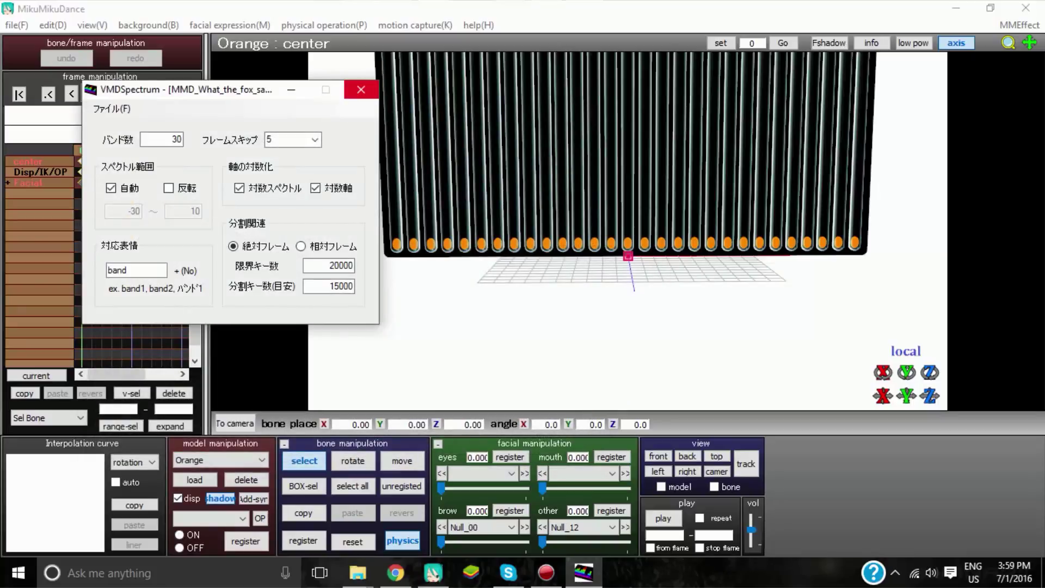
Load the motion file "[MMD_What_the_fox_say_ VMD.vmd" from The Fox folder onto the Orange equalizer model in MikuMikuDance and play it.
click(291, 89)
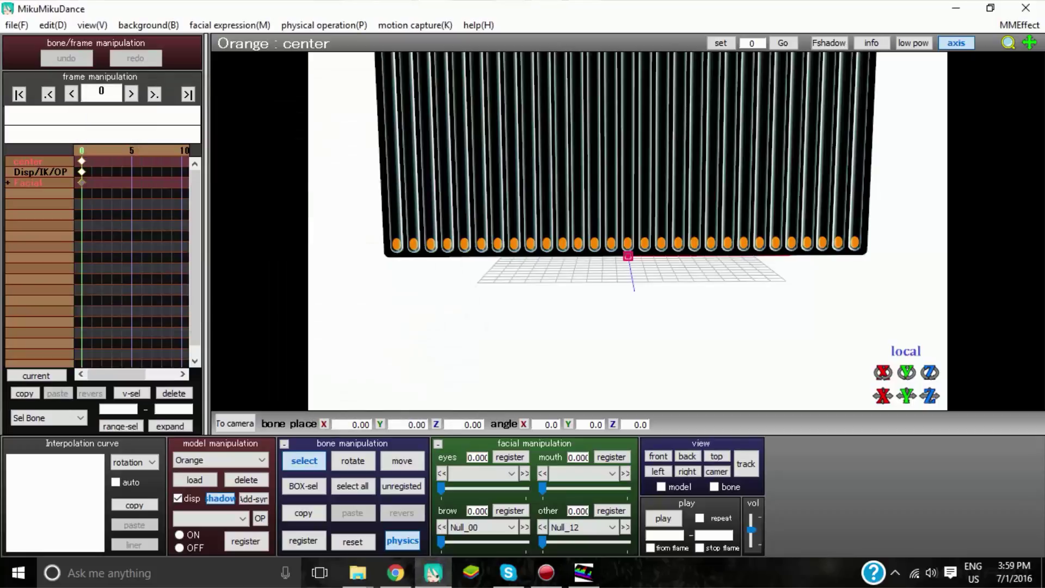
click(16, 25)
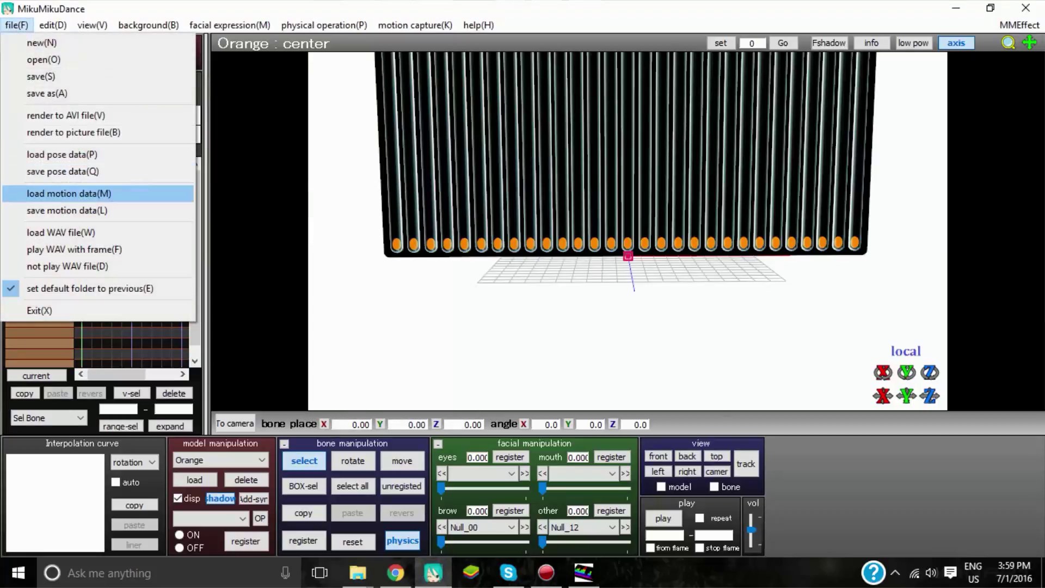
click(68, 193)
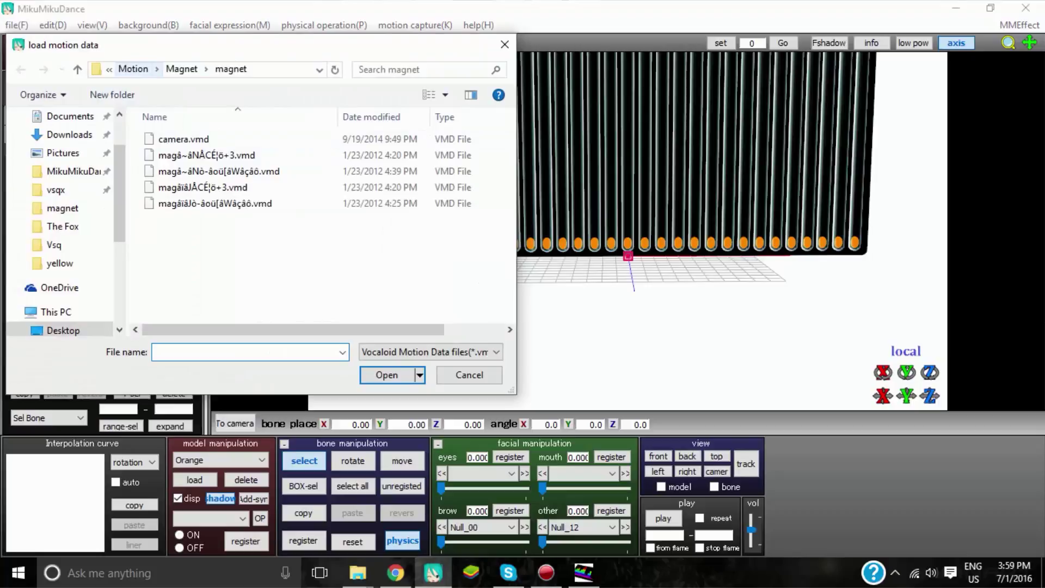
click(133, 68)
scroll(218, 251, down, 3)
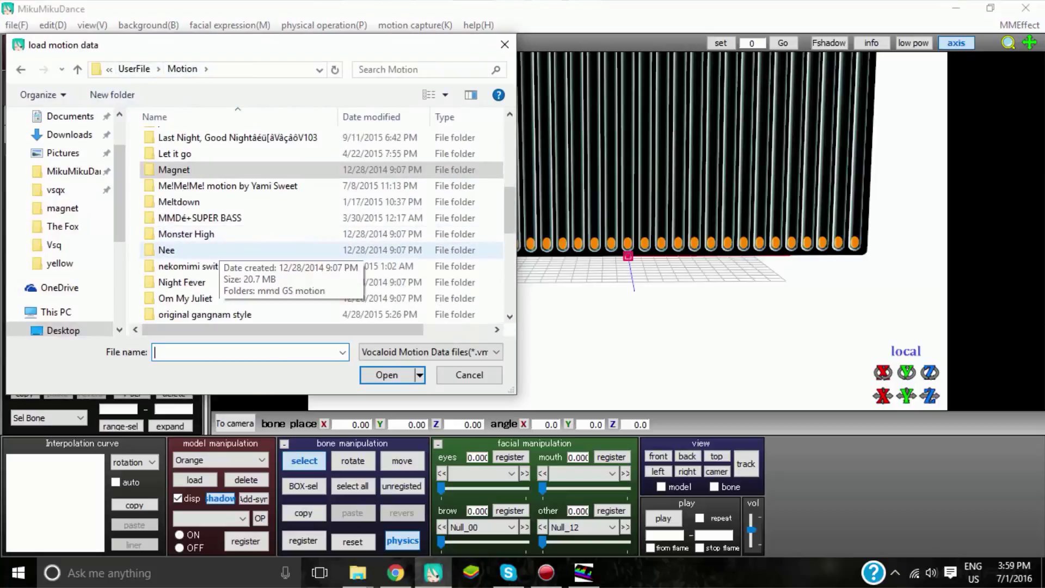
scroll(218, 256, down, 3)
click(174, 314)
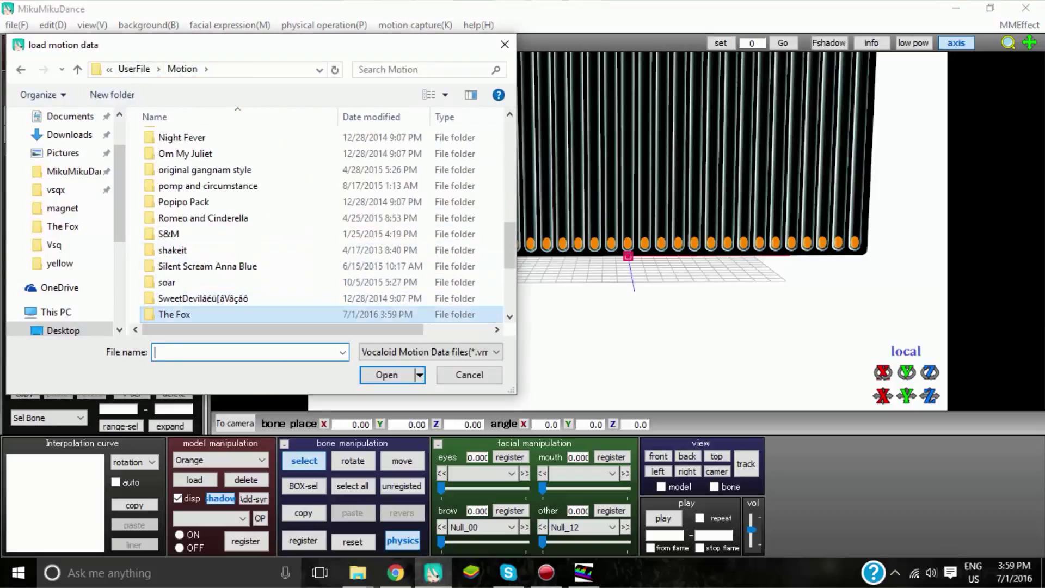
double_click(175, 315)
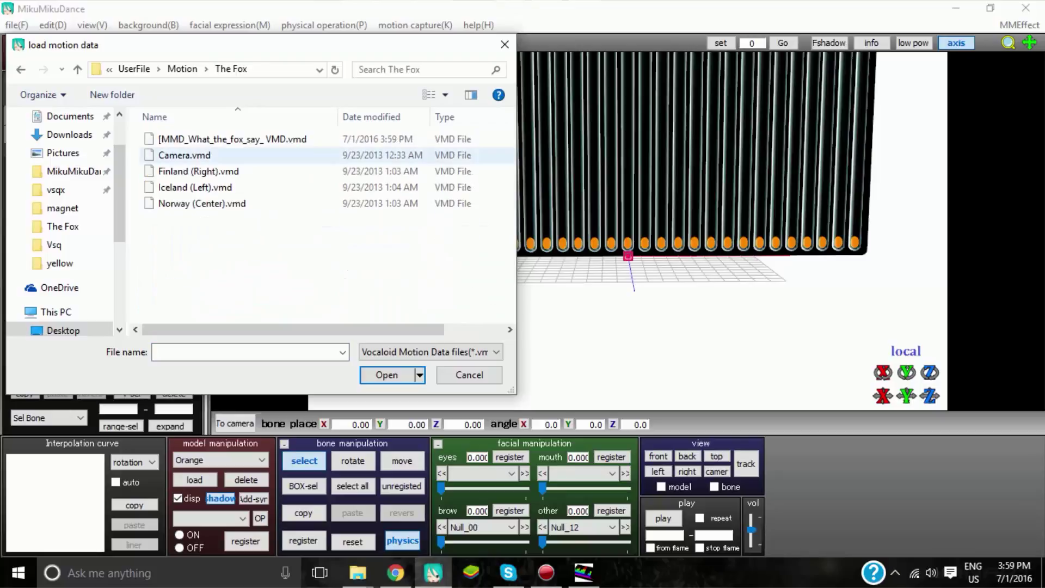
double_click(233, 139)
key(Return)
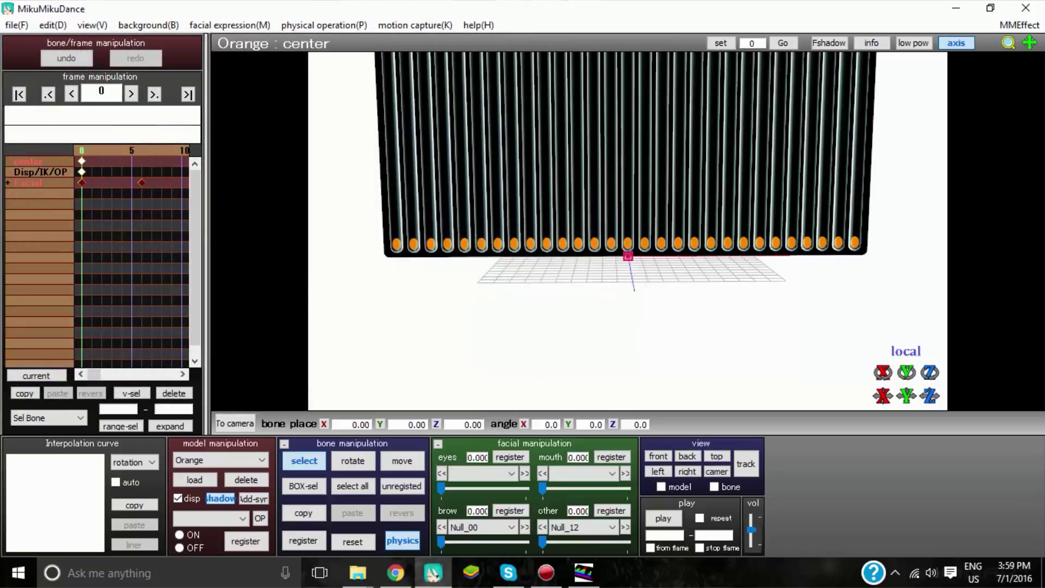
key(p)
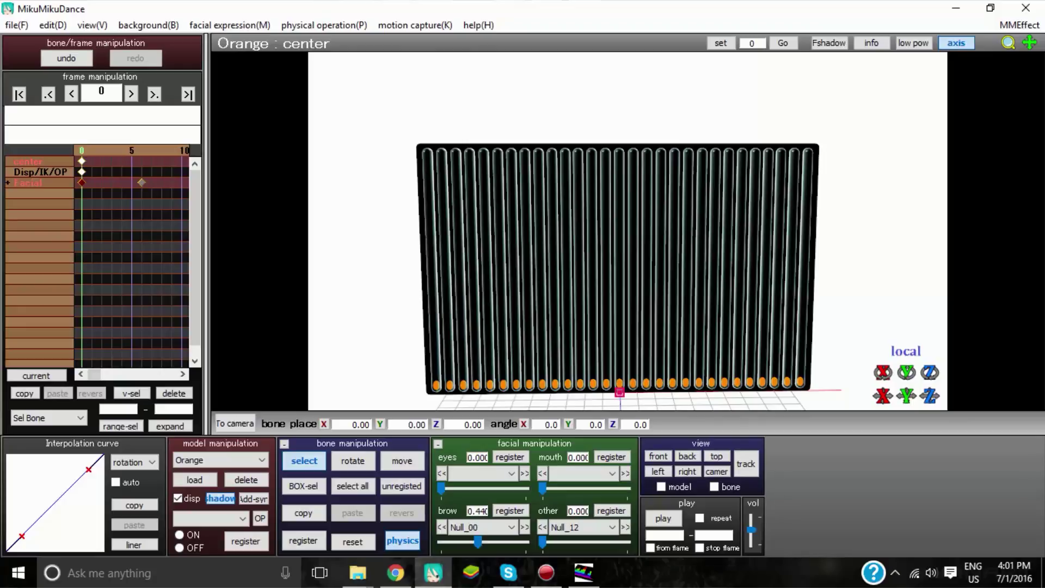
In VMDSpectrum, set the band count to 31 and the frame skip to 4.
click(584, 573)
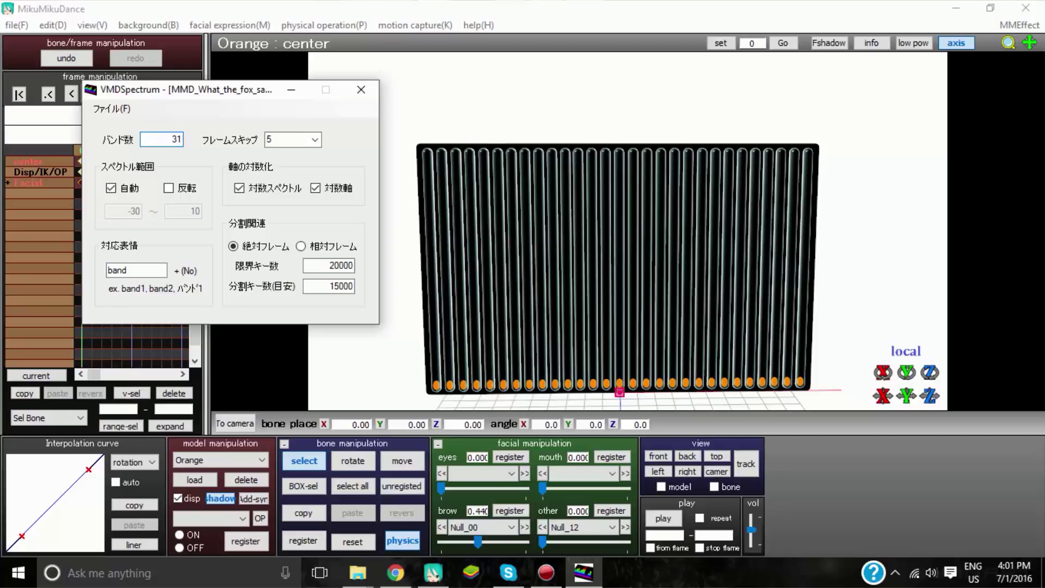
click(315, 140)
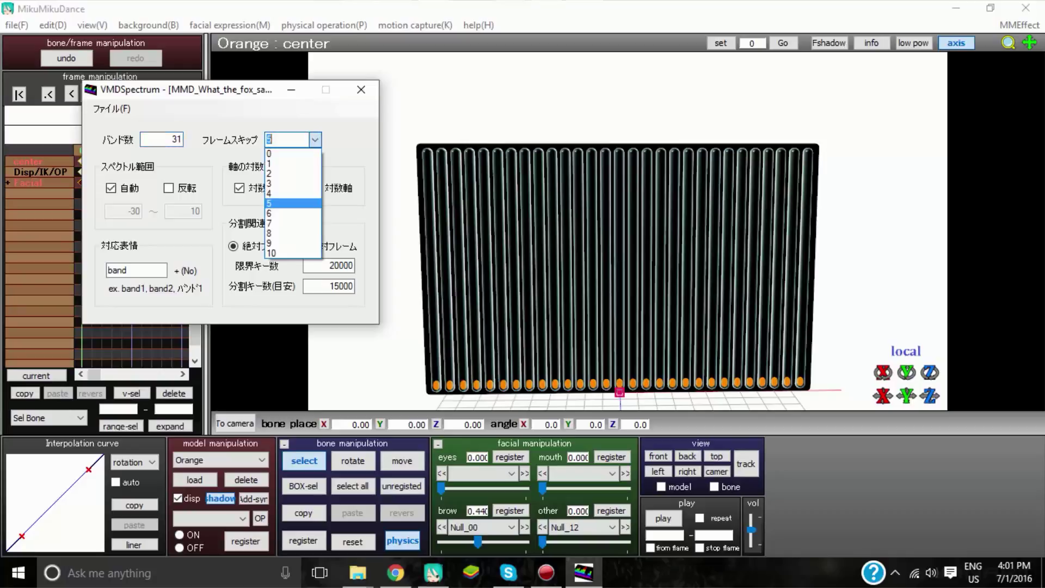
key(Return)
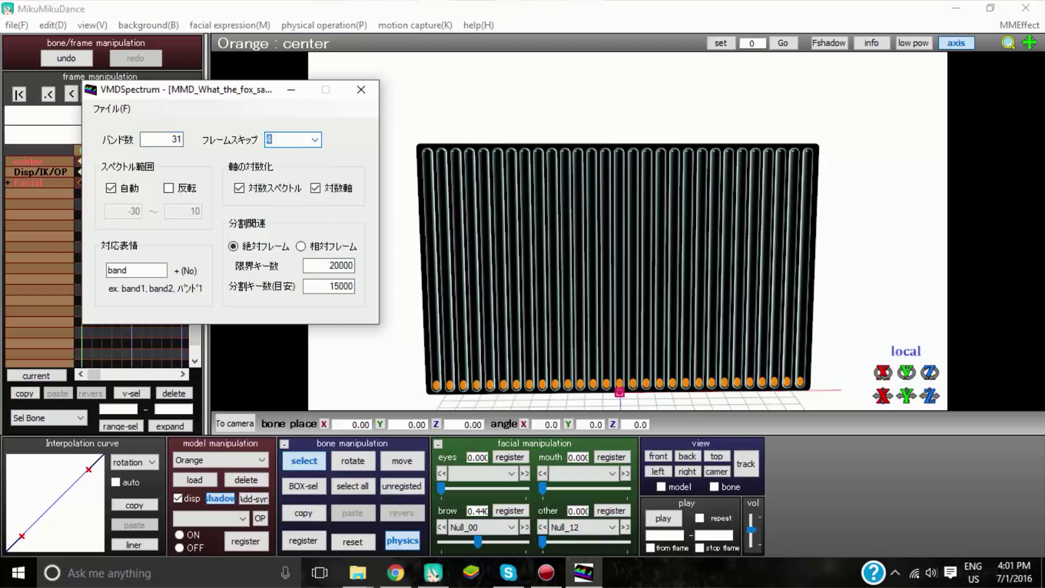
Save the spectrum motion in The Fox folder as "[MMD_What_the_fox_say_VMD2" and close VMDSpectrum.
key(Down)
key(Down)
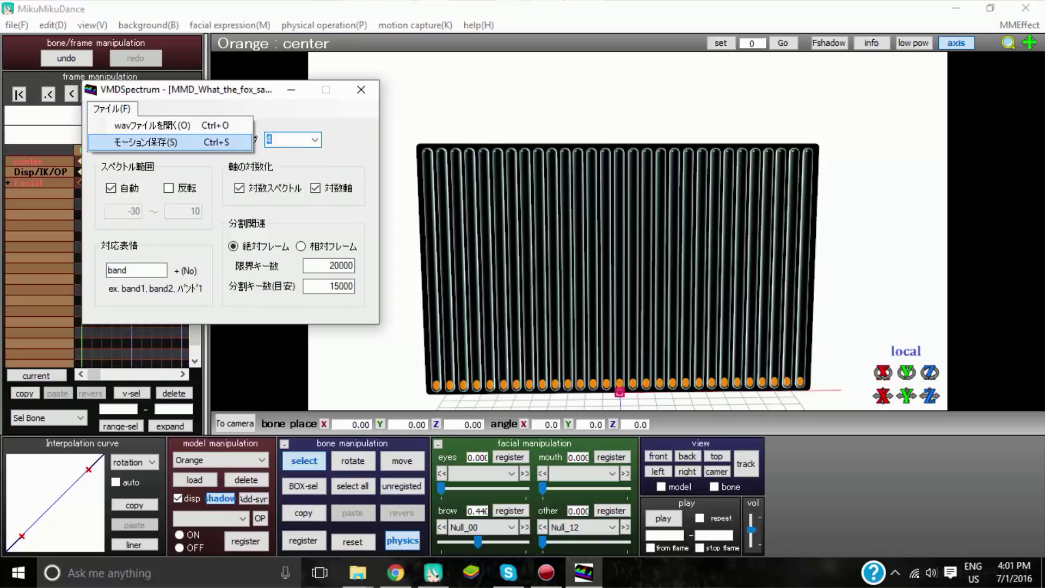
key(Return)
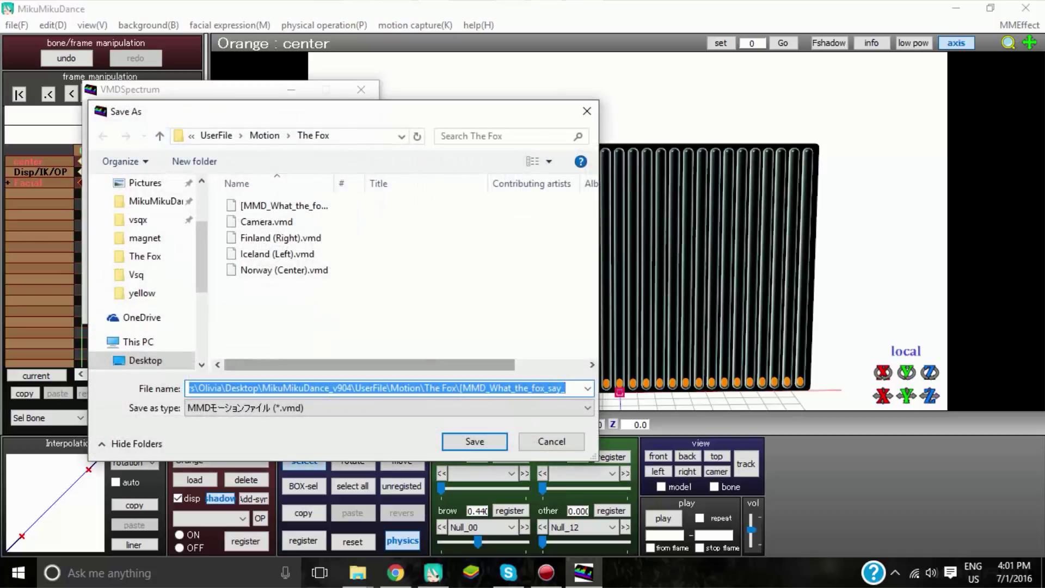
click(577, 389)
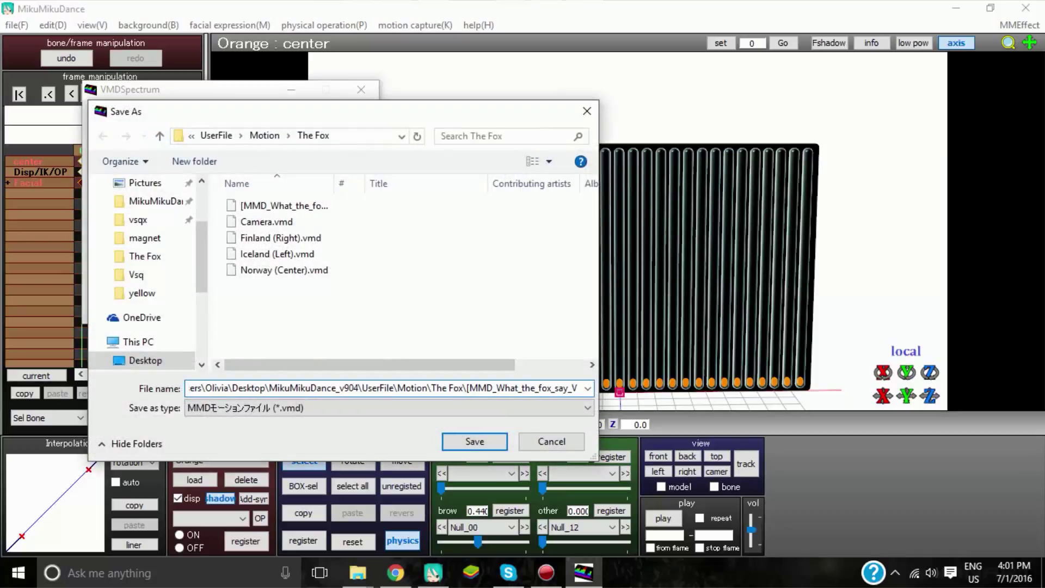
key(Return)
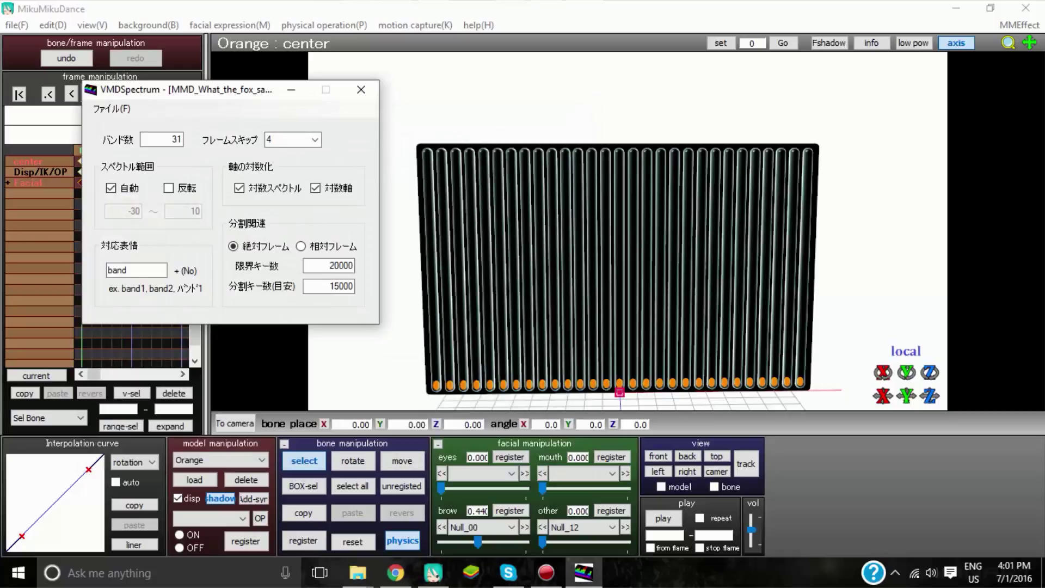
click(361, 89)
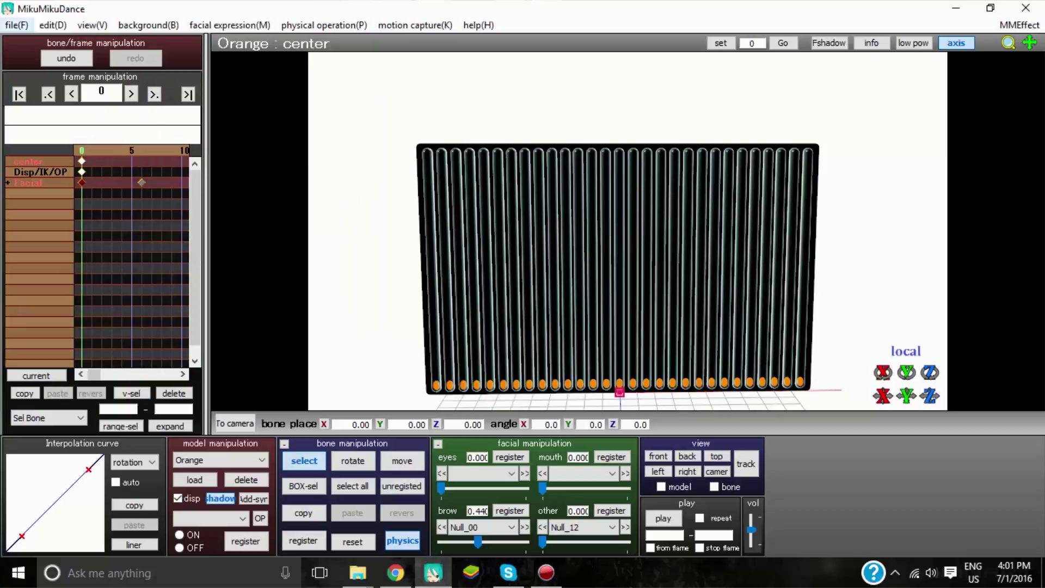
In MikuMikuDance, load "[MMD_What_the_fox_say_VMD2.vmd" from The Fox folder onto the Orange model and play the animation.
click(17, 25)
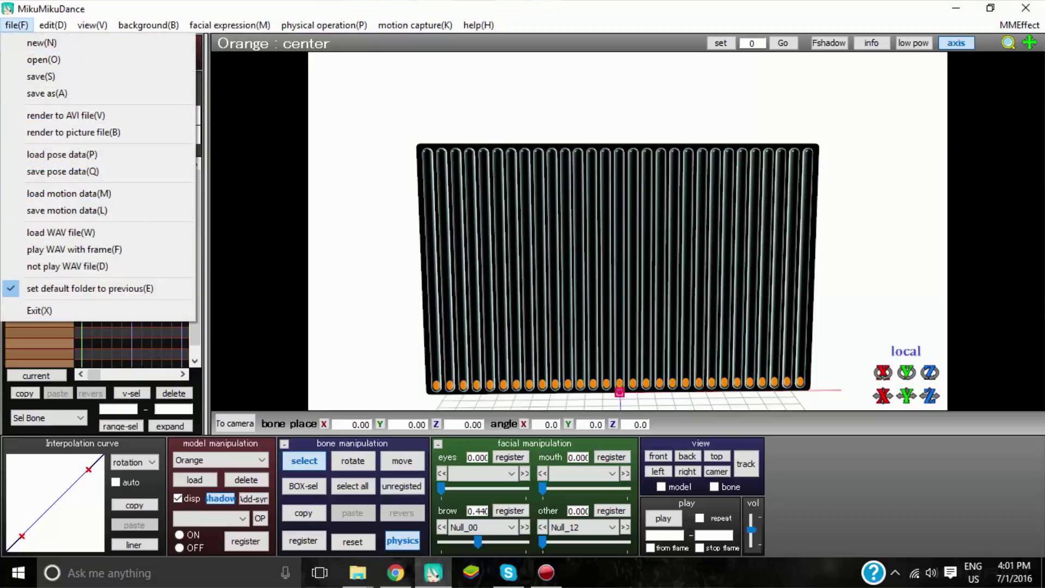
key(Escape)
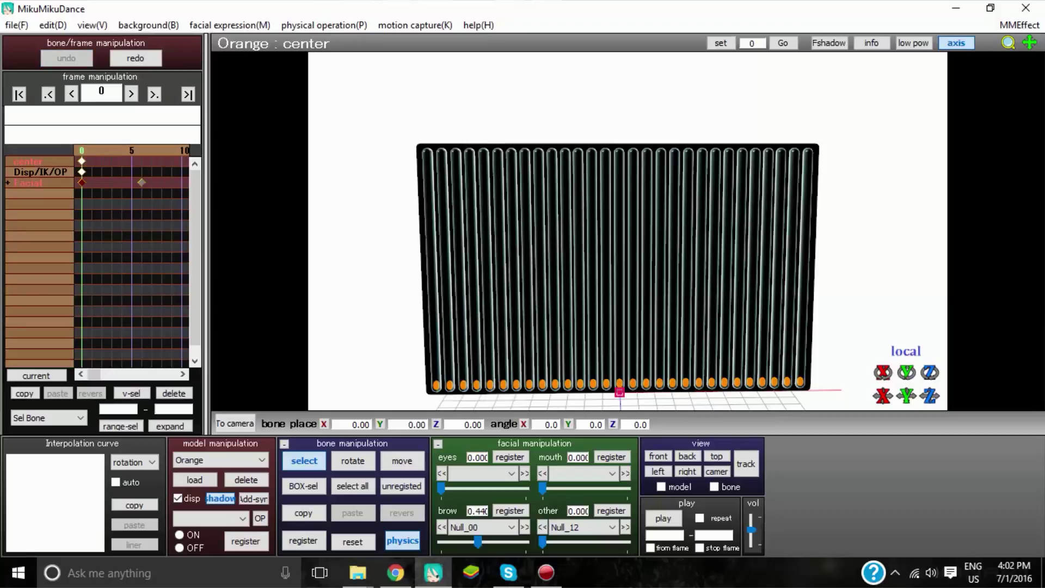
key(alt+f)
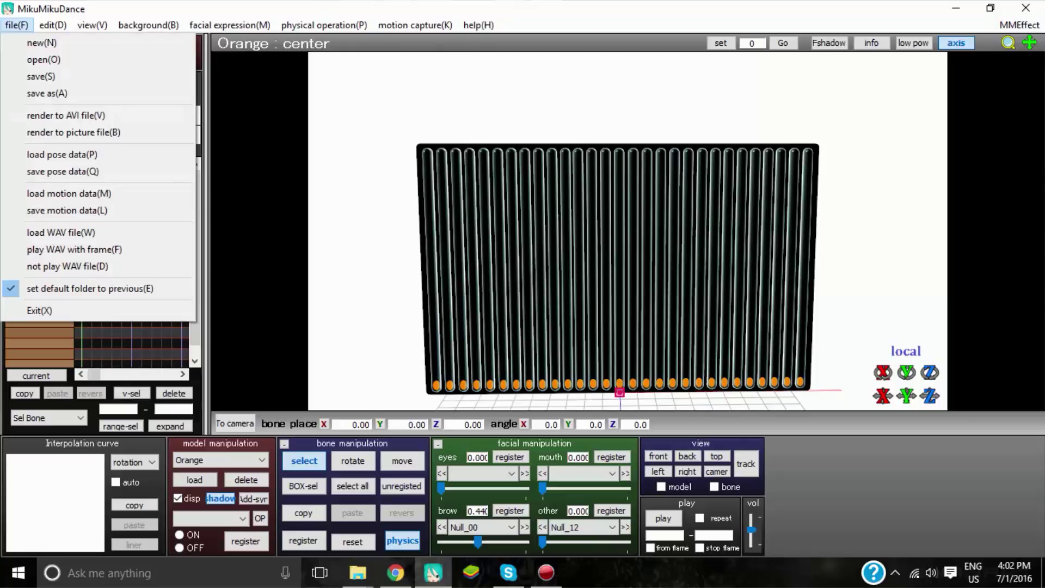
click(69, 194)
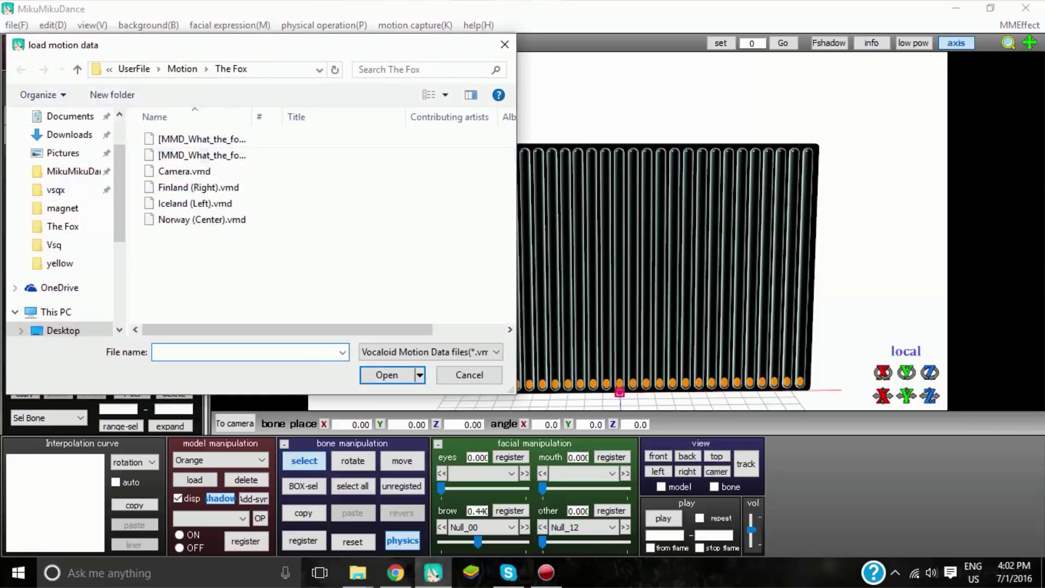
click(202, 155)
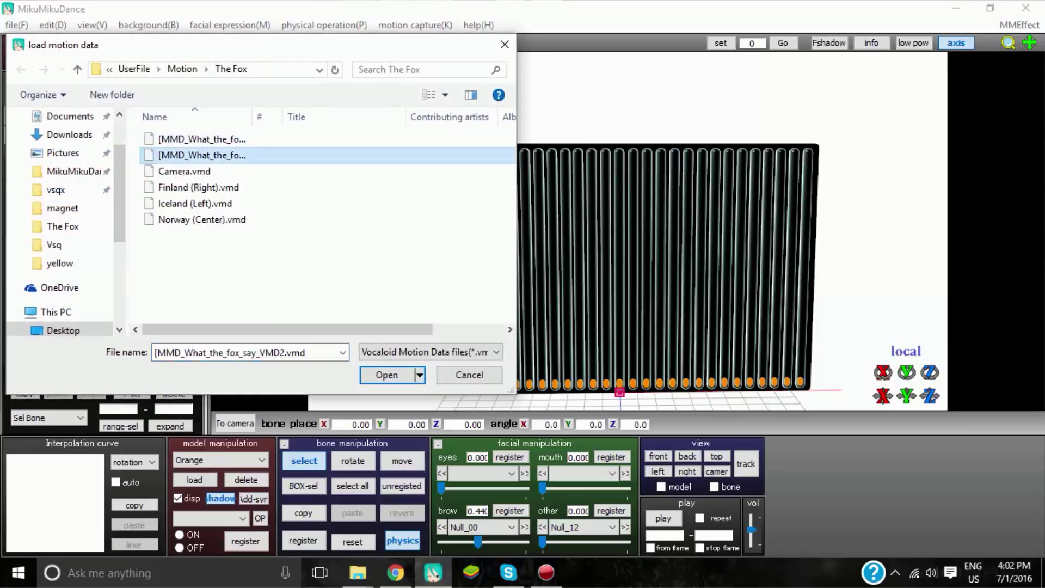
click(202, 139)
double_click(202, 155)
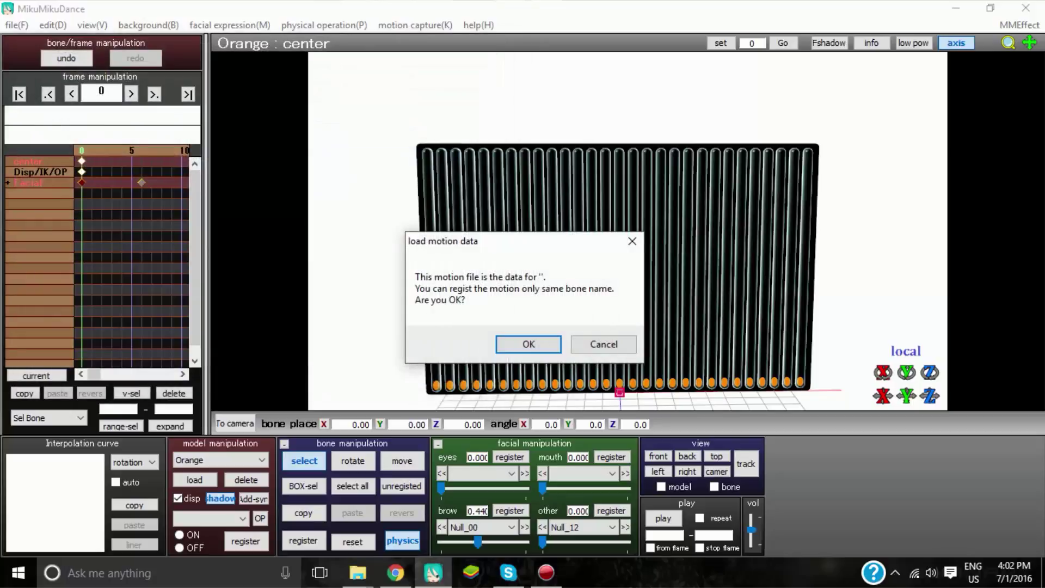
key(Return)
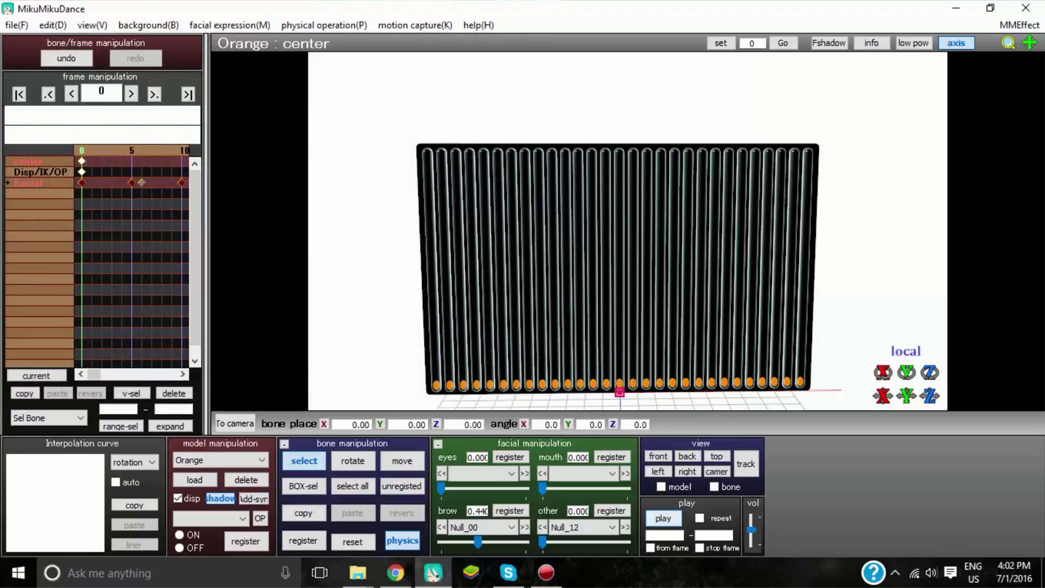
click(664, 518)
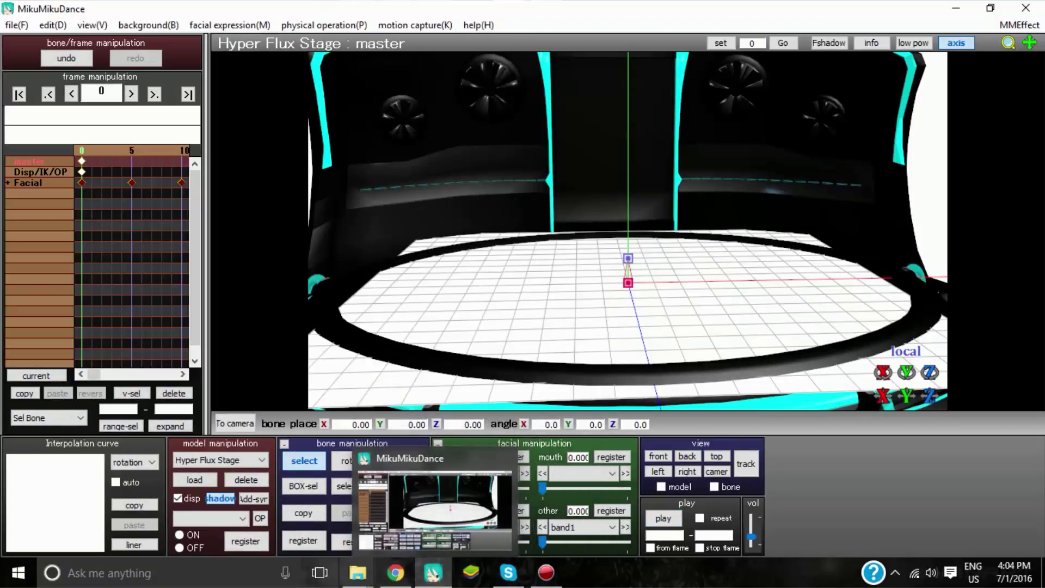
Launch VMDSpectrum from the VMDSpectrum_0002 folder inside the MikuMikuDance_v904 folder on the desktop.
mouse_move(357, 573)
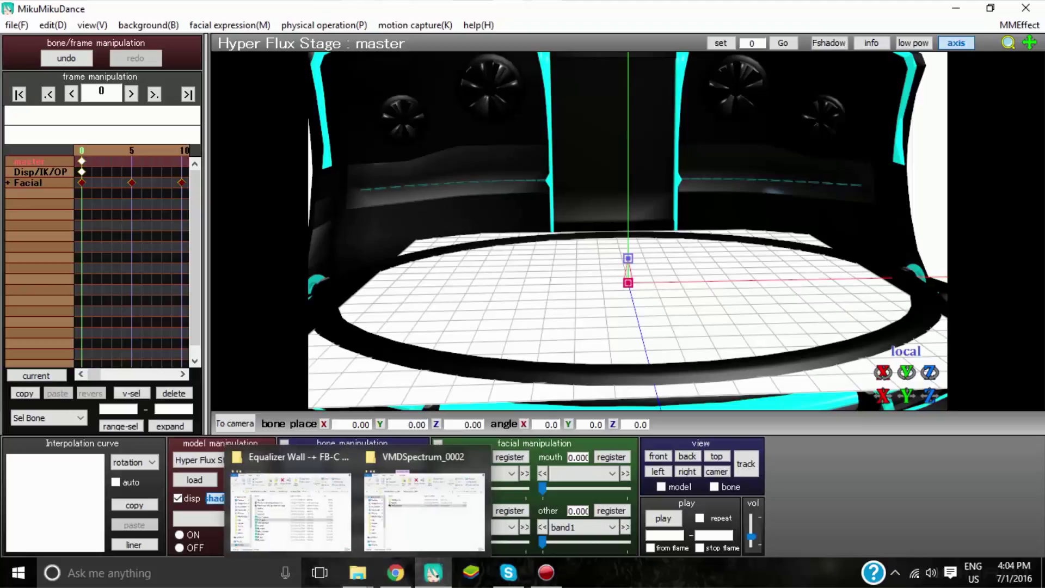
click(291, 509)
click(799, 17)
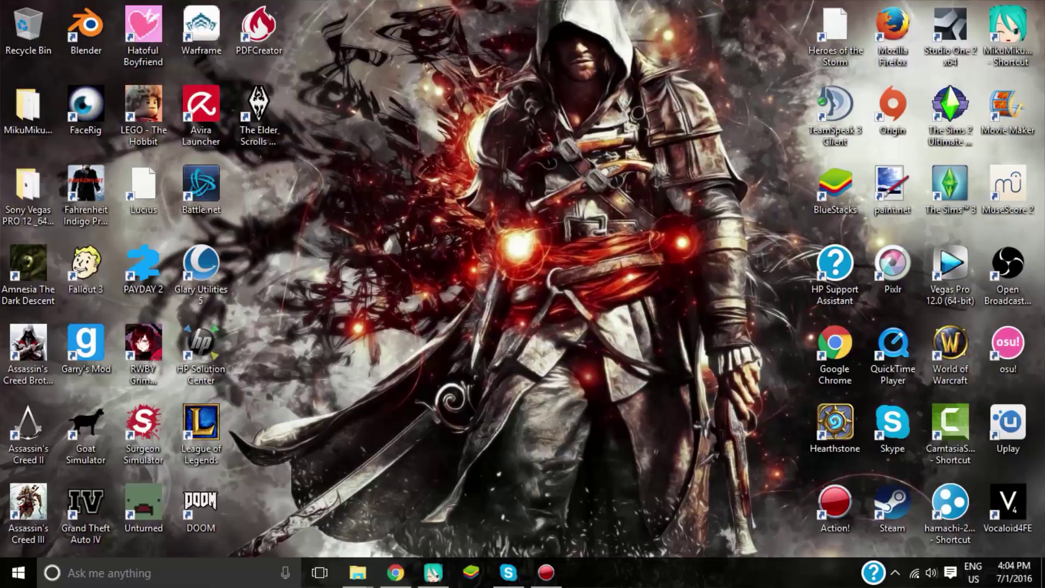
double_click(29, 106)
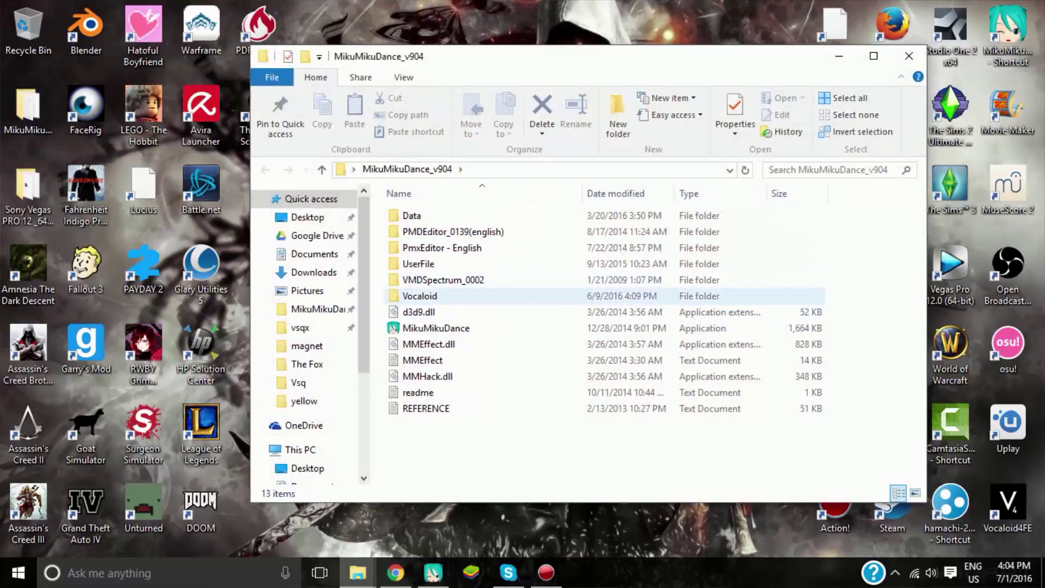
double_click(443, 280)
click(432, 247)
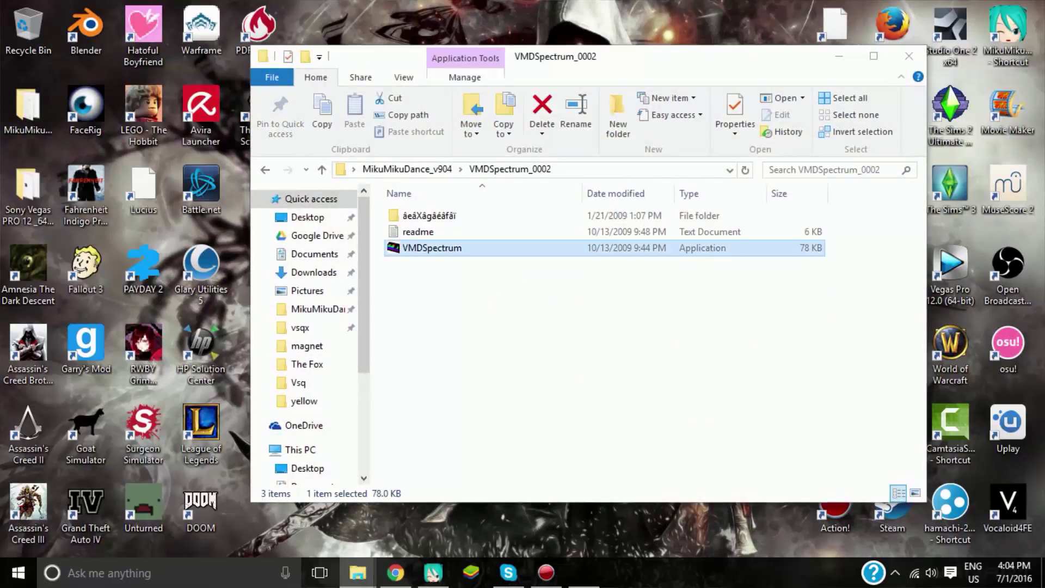
key(Return)
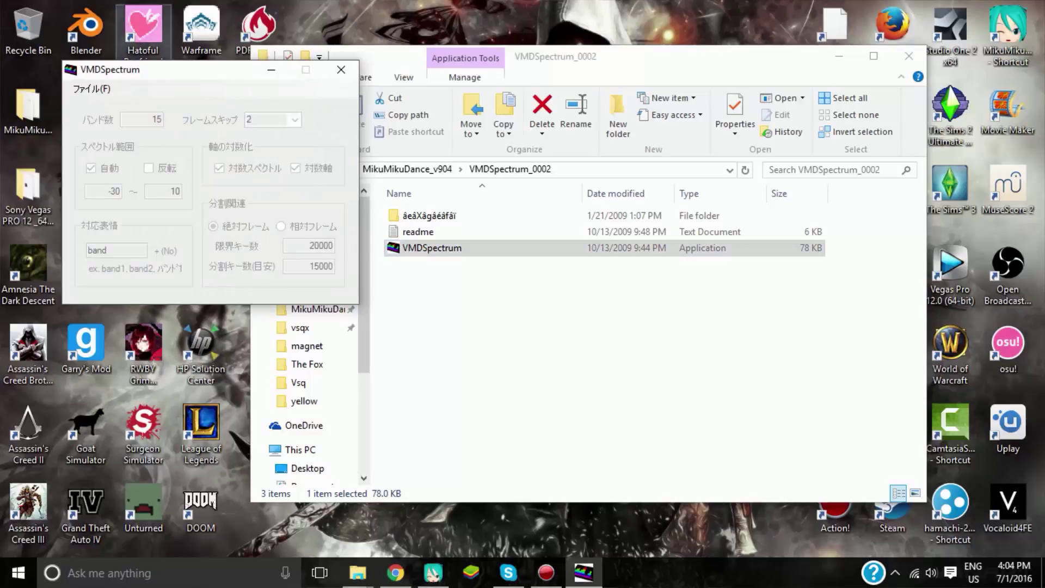
Open the "[MMD_What_the_fox_say_" WAV file from The Fox folder in VMDSpectrum.
click(92, 89)
click(126, 105)
key(ctrl+o)
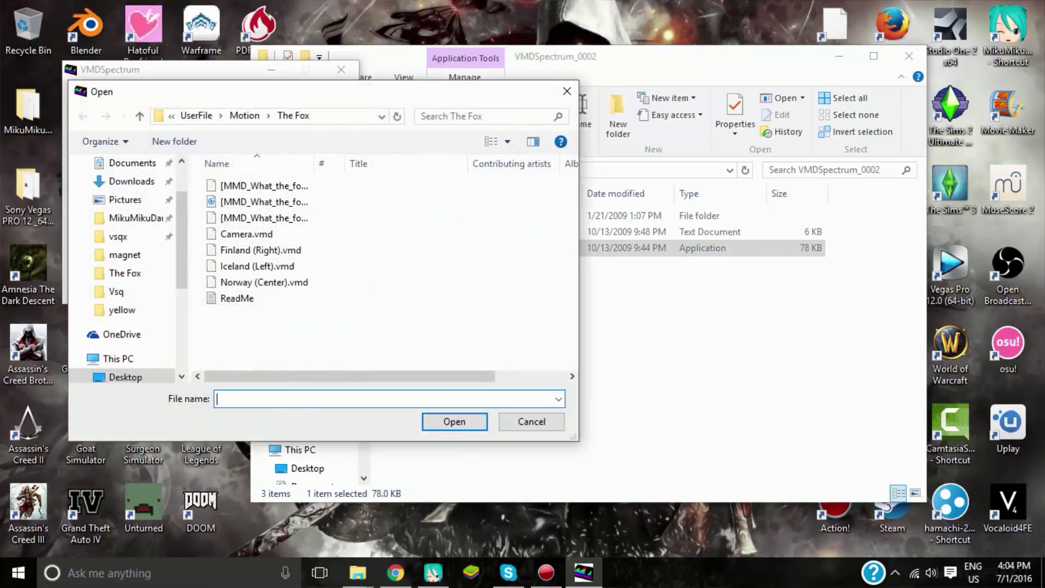
double_click(212, 202)
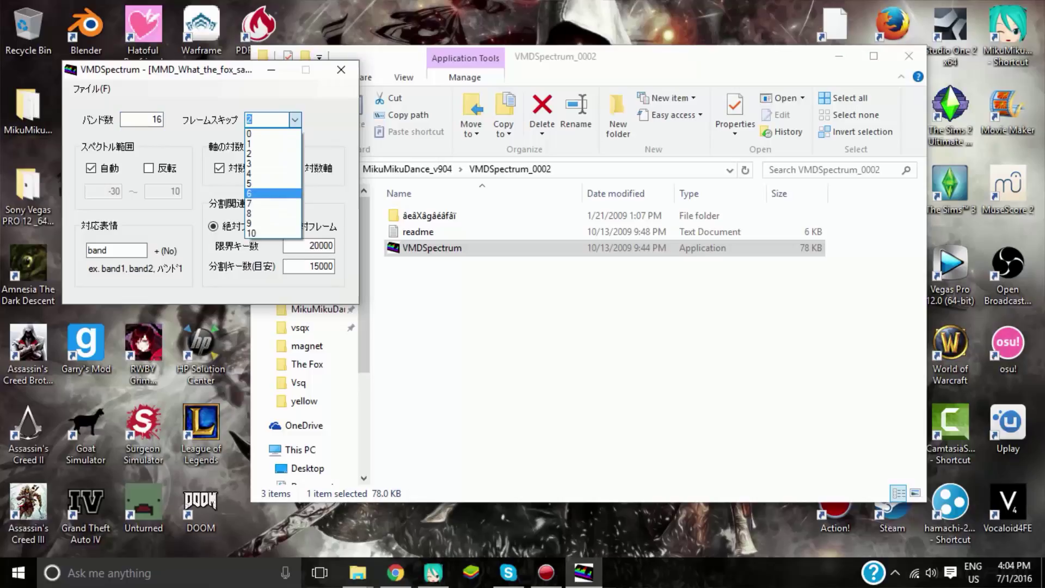
Set the band count to 16 and frame skip to 5, and save the motion in The Fox folder as "[MMD_What_the_fox_say_ 15 band".
click(272, 184)
click(92, 88)
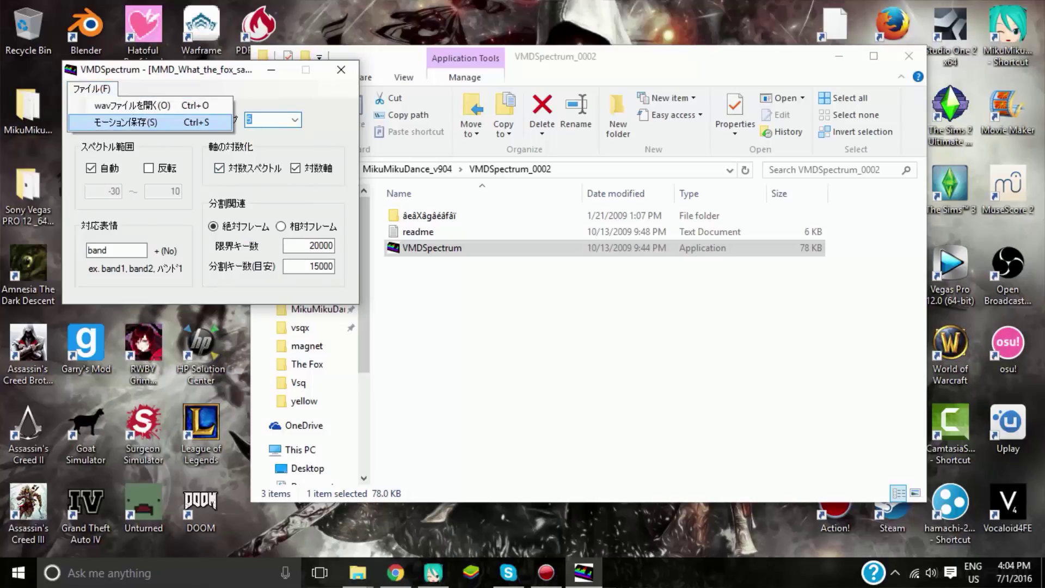
key(Return)
key(End)
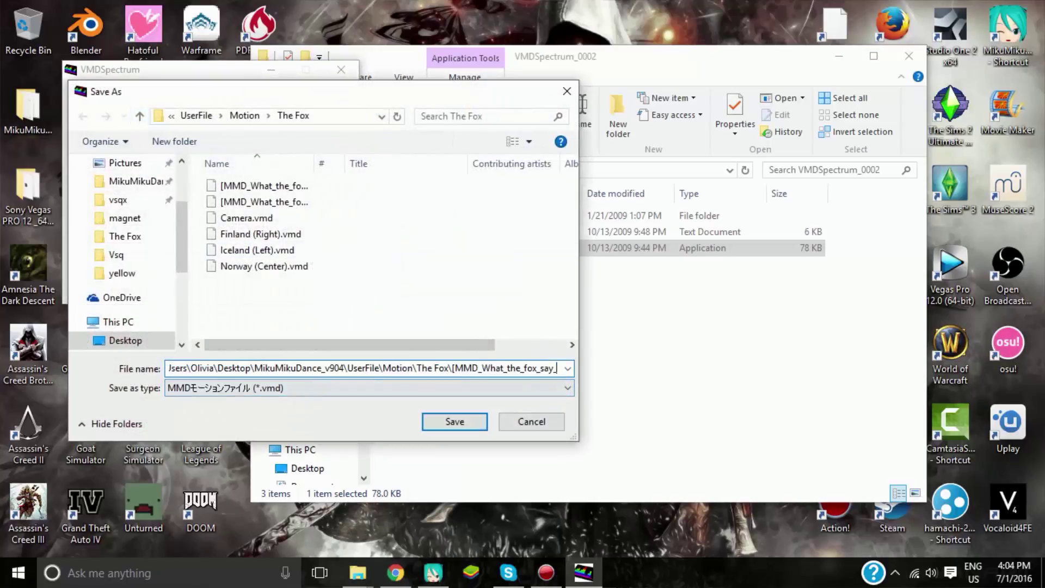
text(15 band)
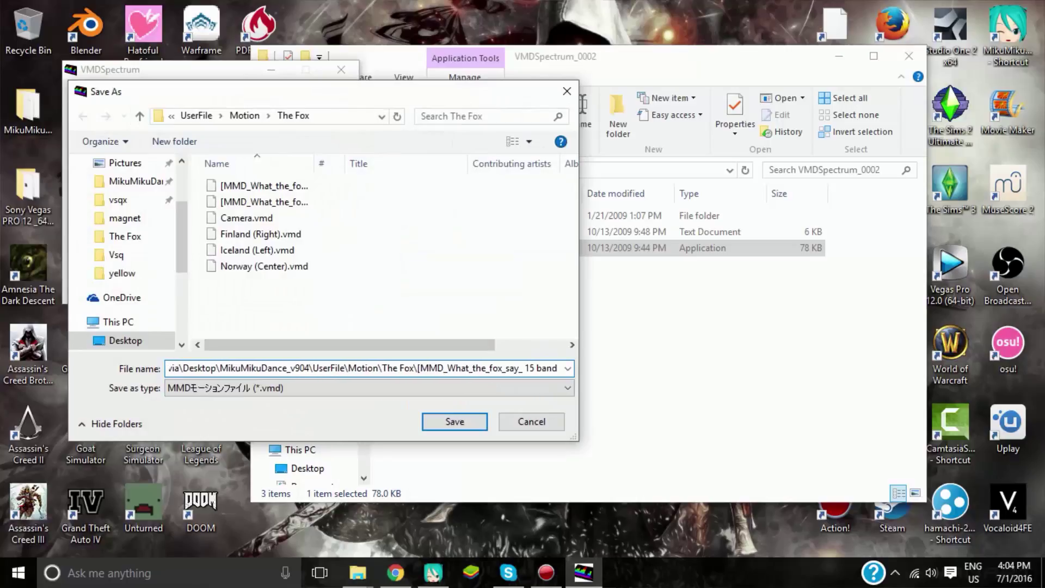
key(Return)
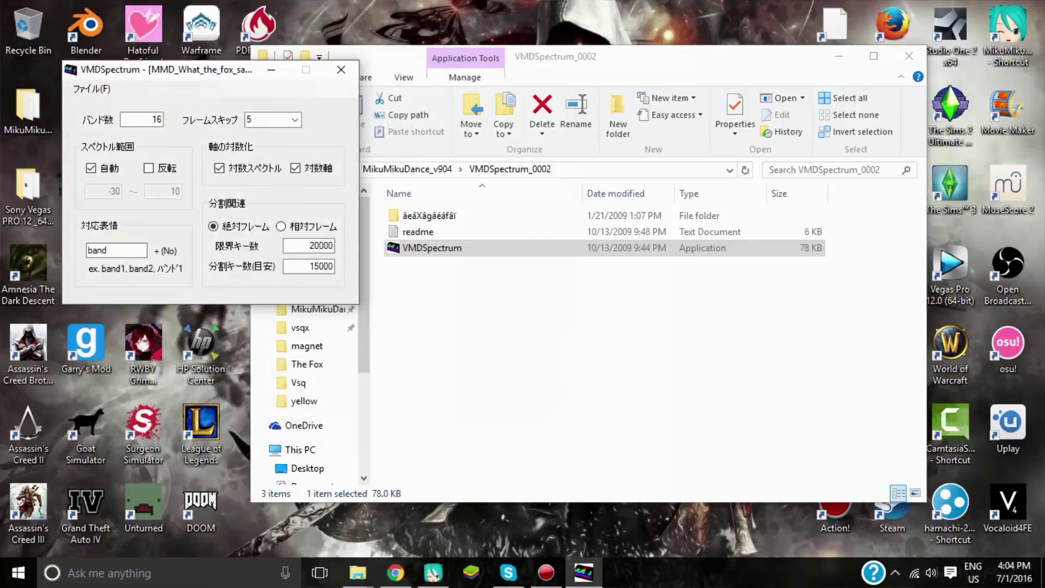
In MikuMikuDance, load the first-listed "[MMD_What_the_fo..." motion from The Fox folder onto the Hyper Flux Stage, then play and stop the animation.
click(433, 573)
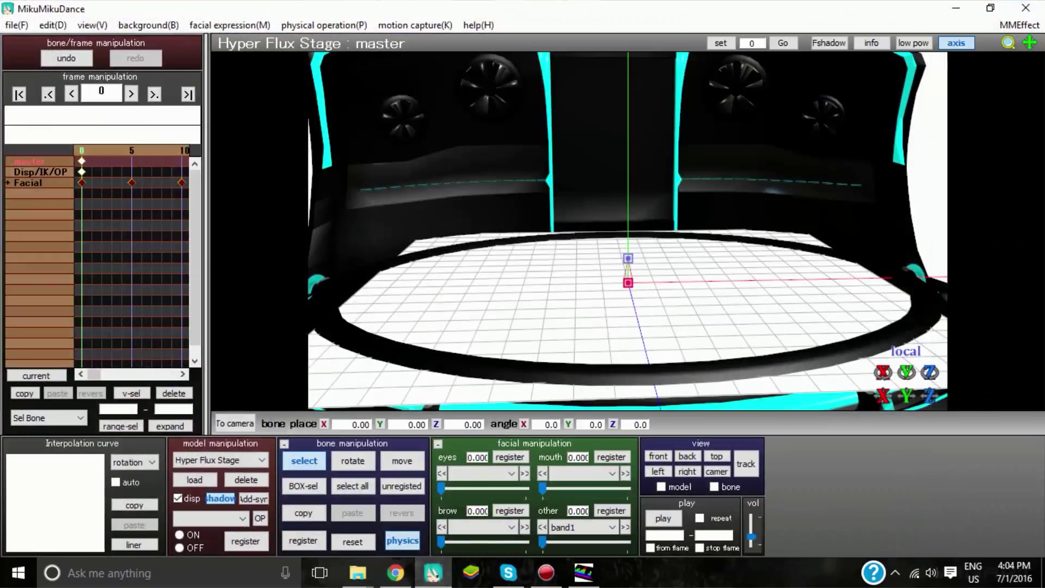
click(17, 25)
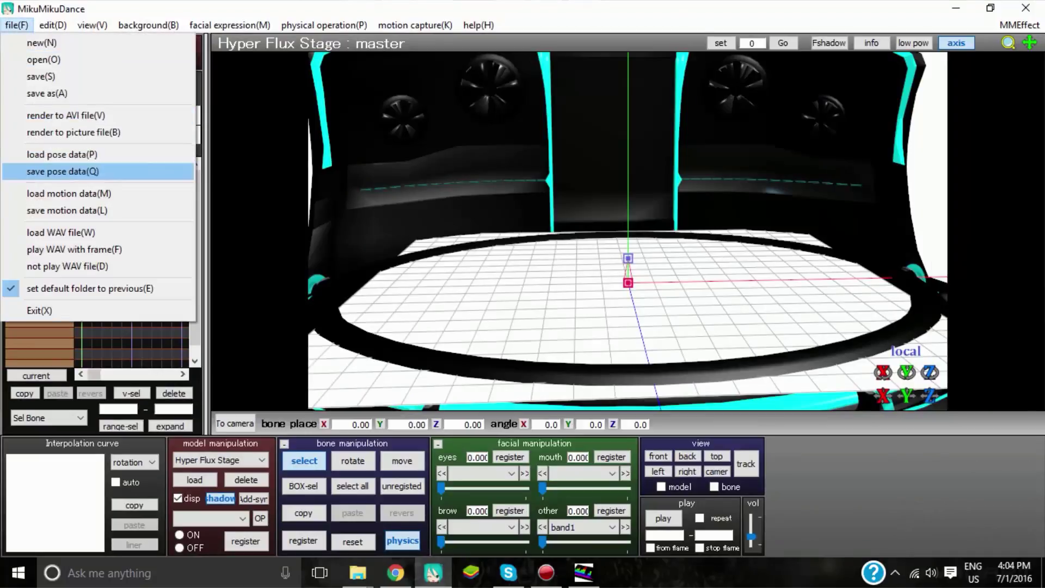
click(68, 194)
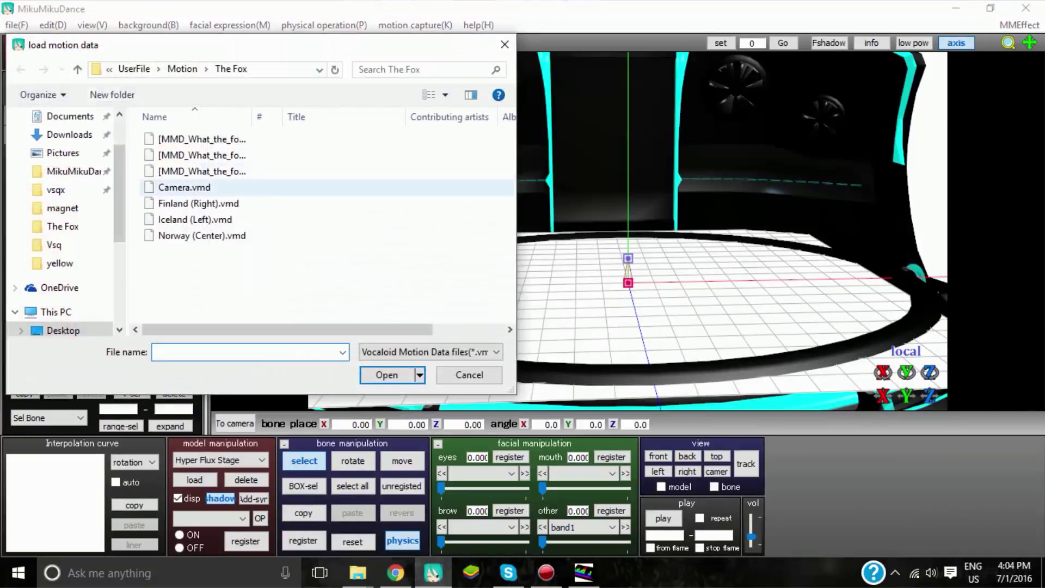
click(202, 139)
key(Return)
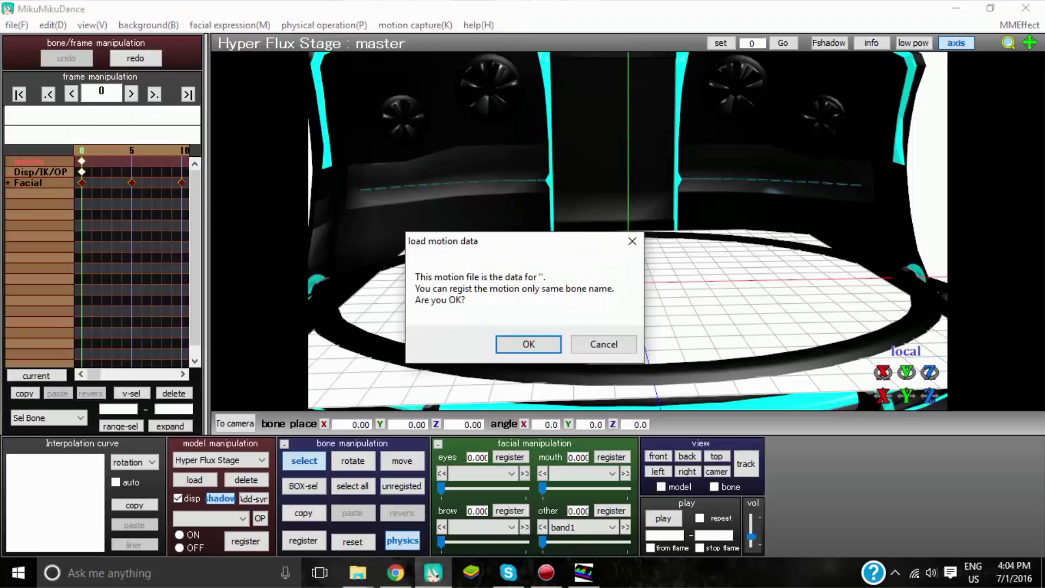
key(Return)
click(663, 519)
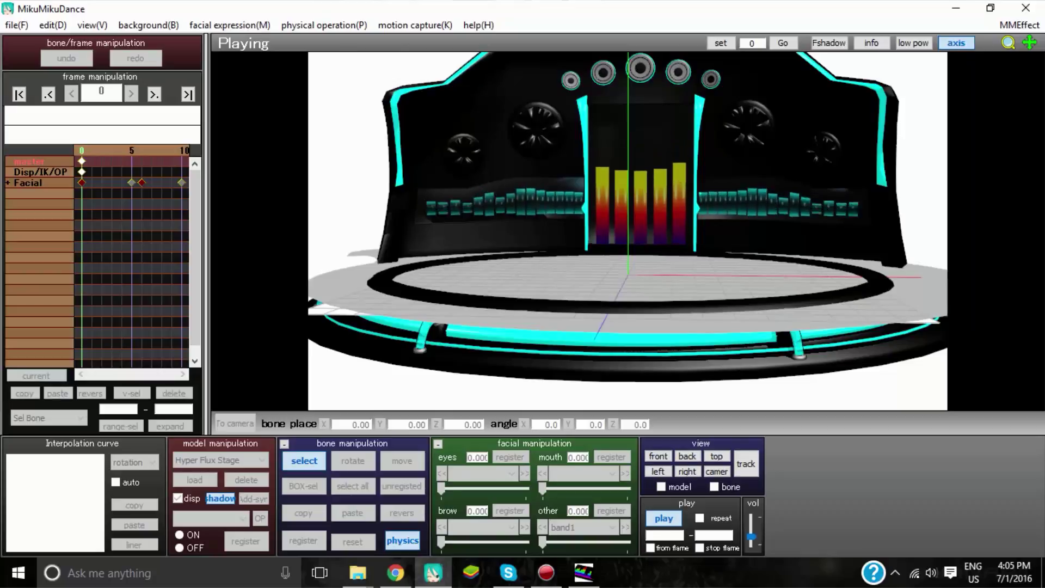
click(664, 519)
click(67, 58)
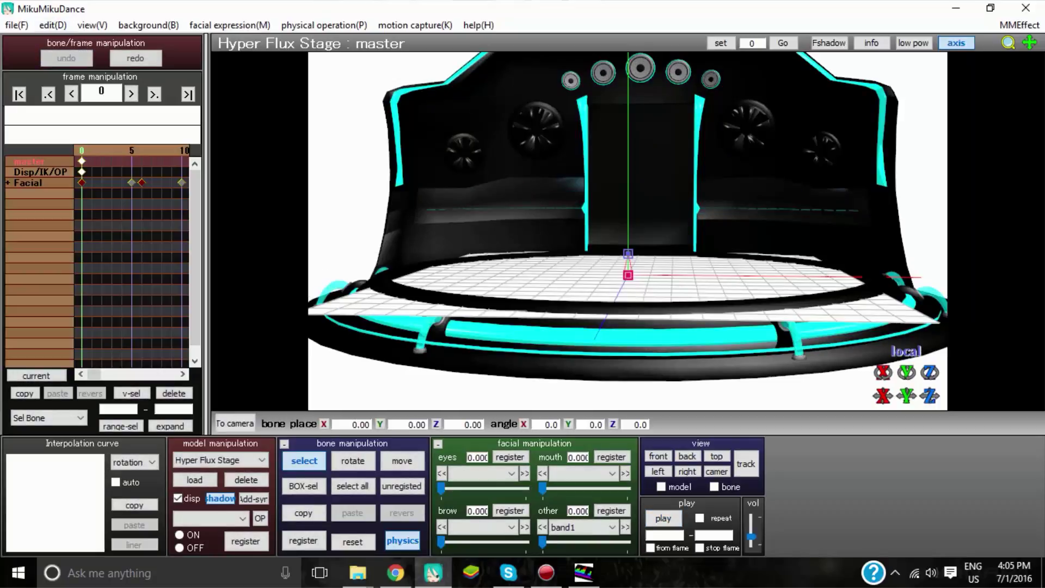
click(16, 25)
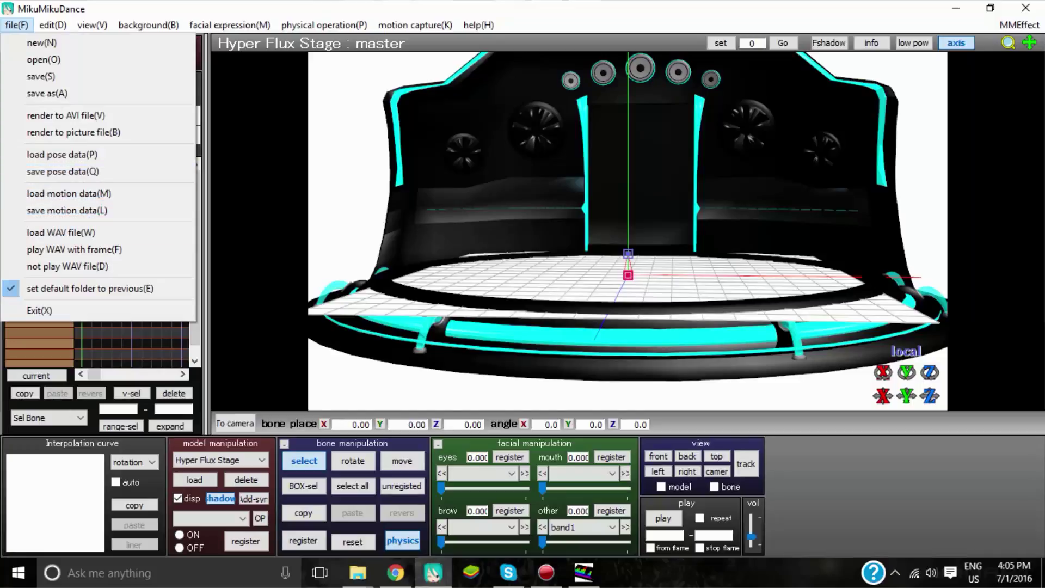
key(Return)
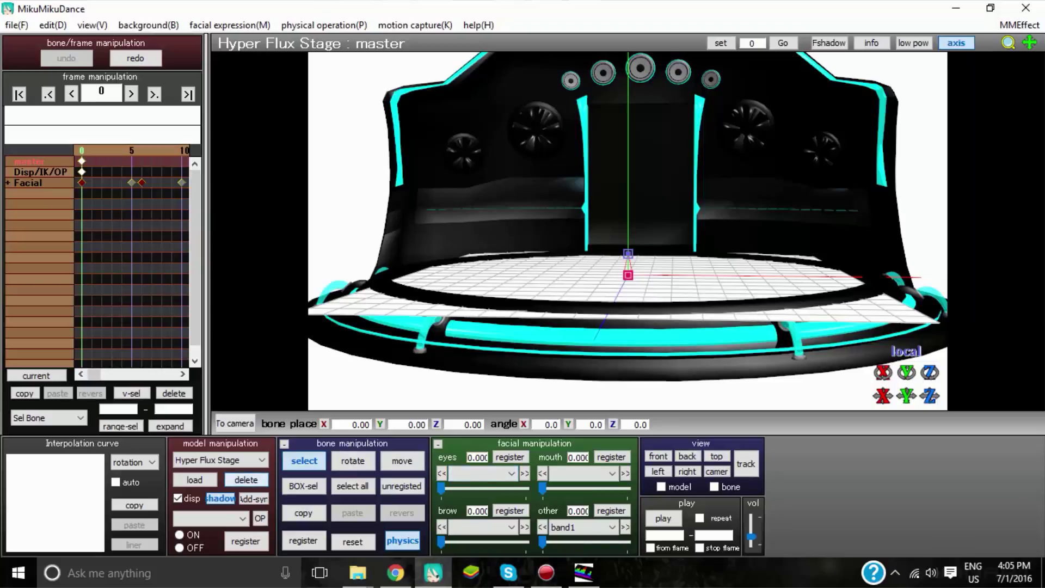
right_drag(523, 235, 605, 267)
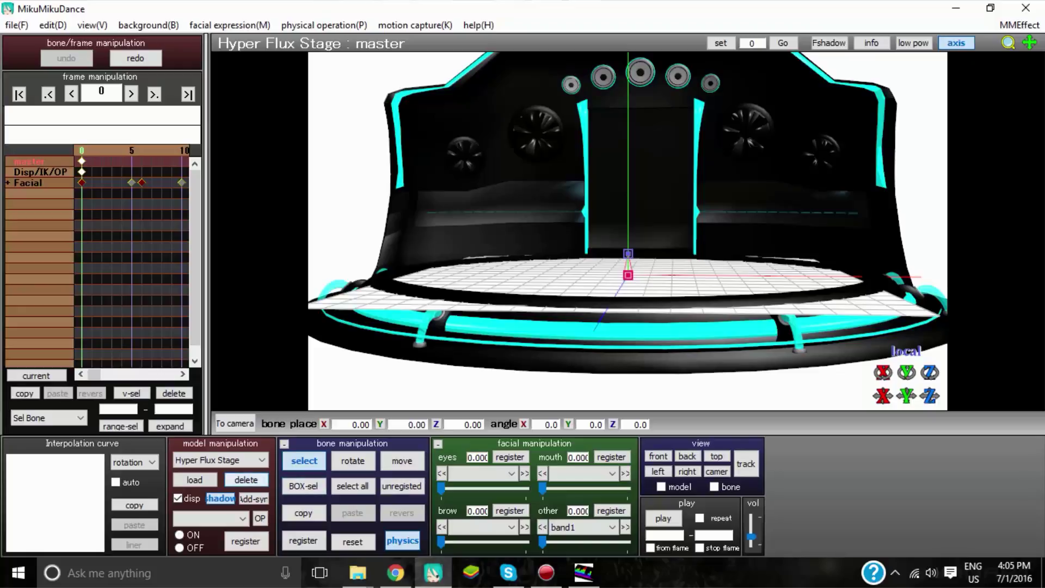
right_drag(762, 229, 446, 245)
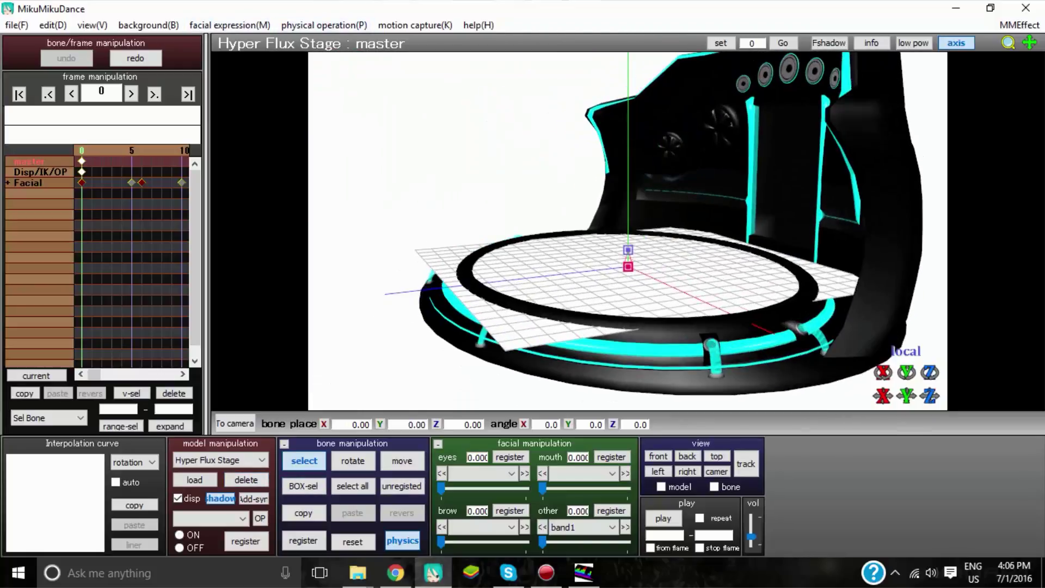
Examine the acceleration and direction values in the physics gravity setting, and close it.
click(324, 25)
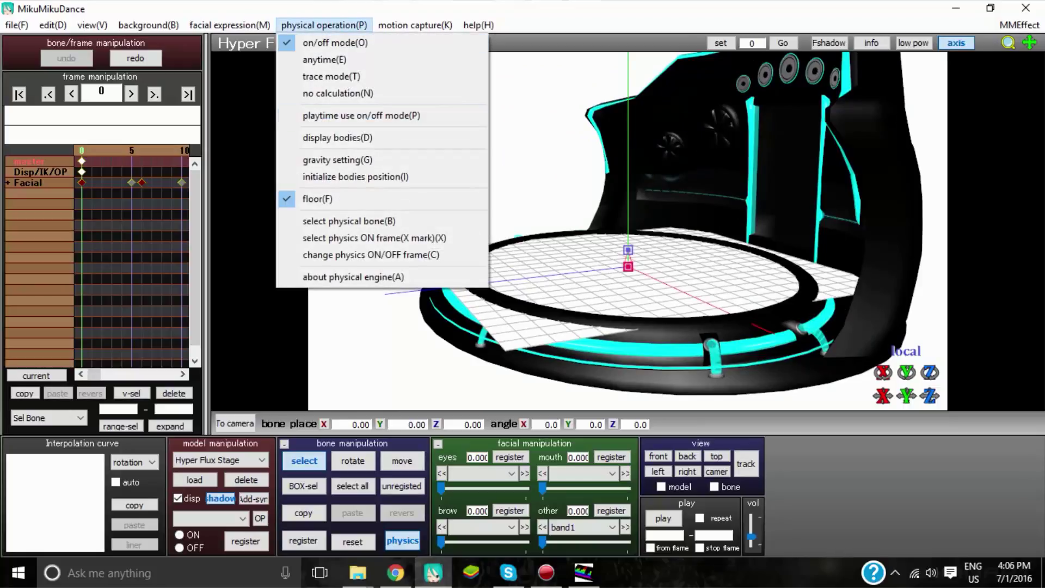
click(338, 160)
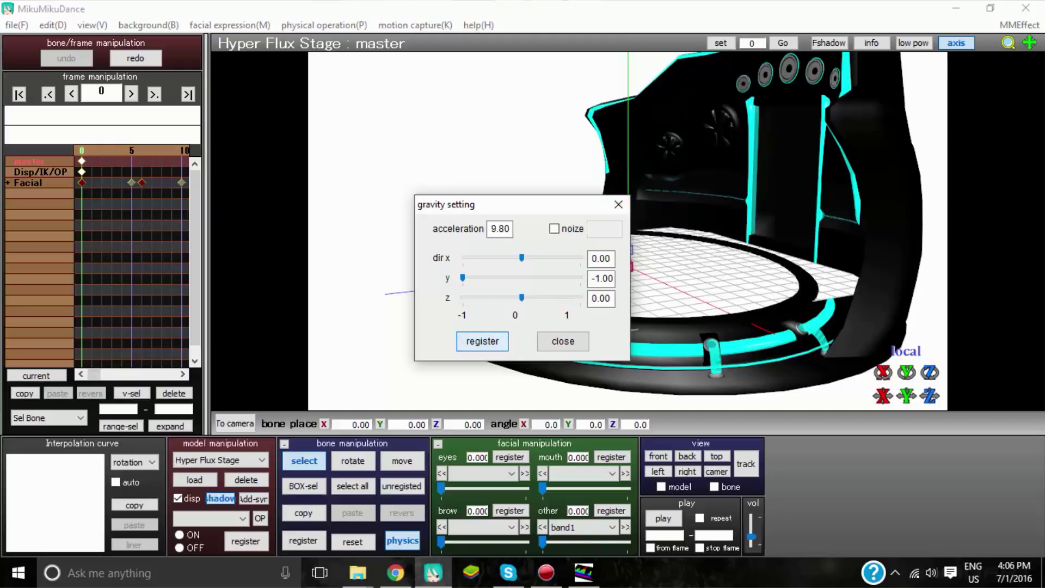
click(563, 340)
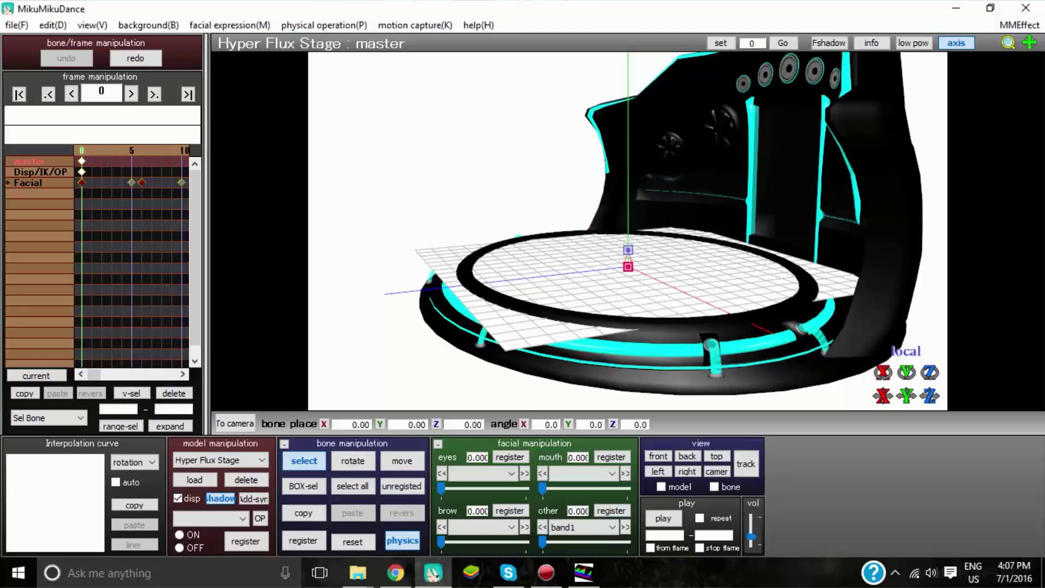
Switch to Chrome and open the LearnMMD Downloads Page from the VMDSpectrum Analyzer article.
click(584, 573)
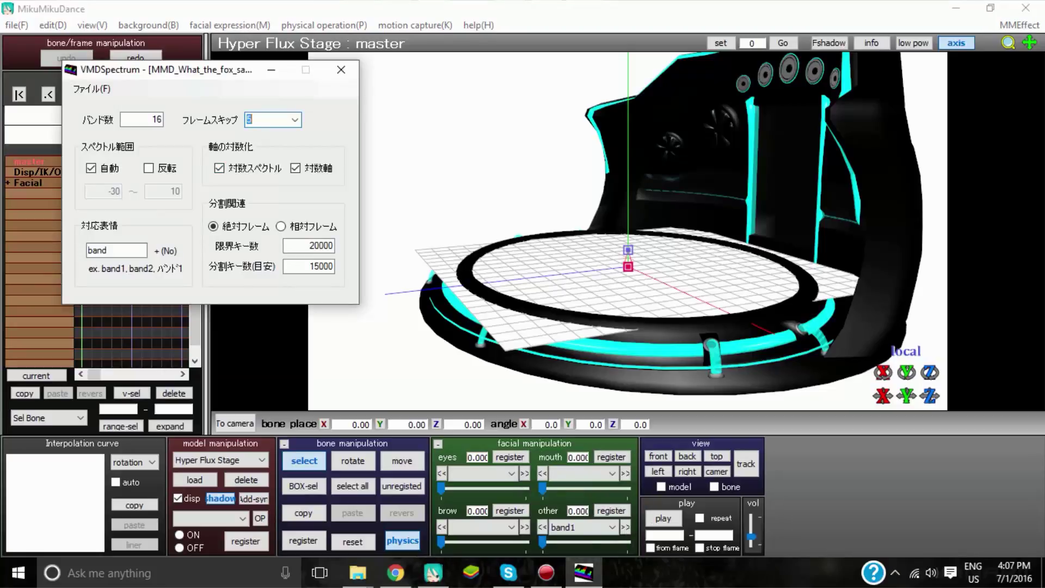
click(396, 572)
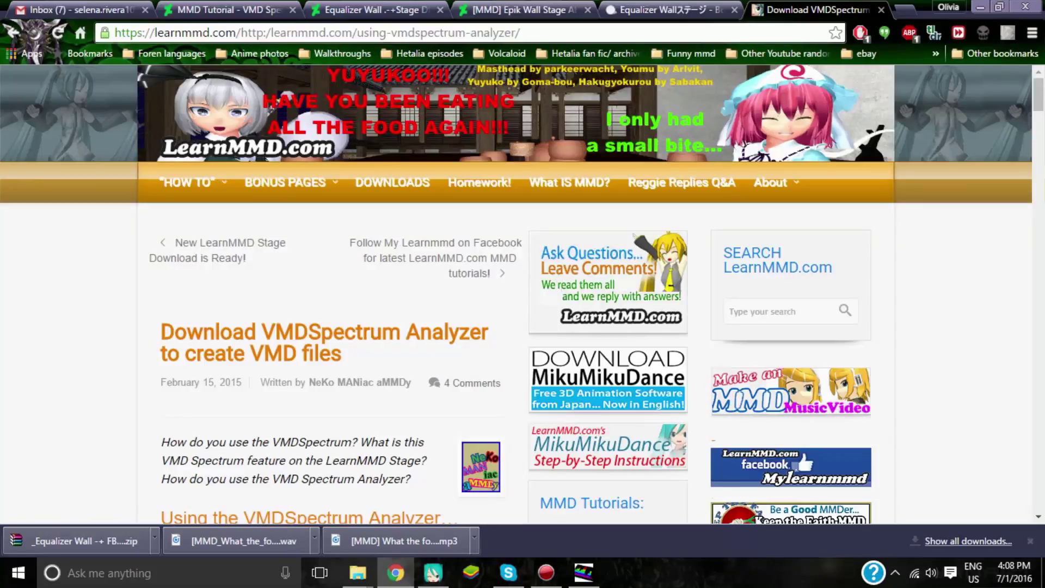
scroll(523, 294, down, 6)
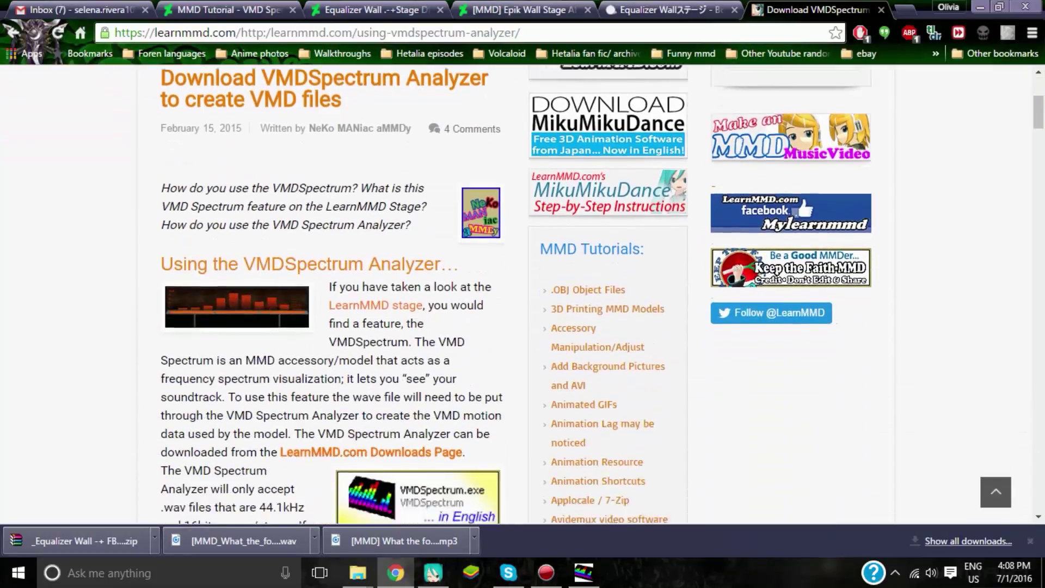
scroll(805, 69, down, 2)
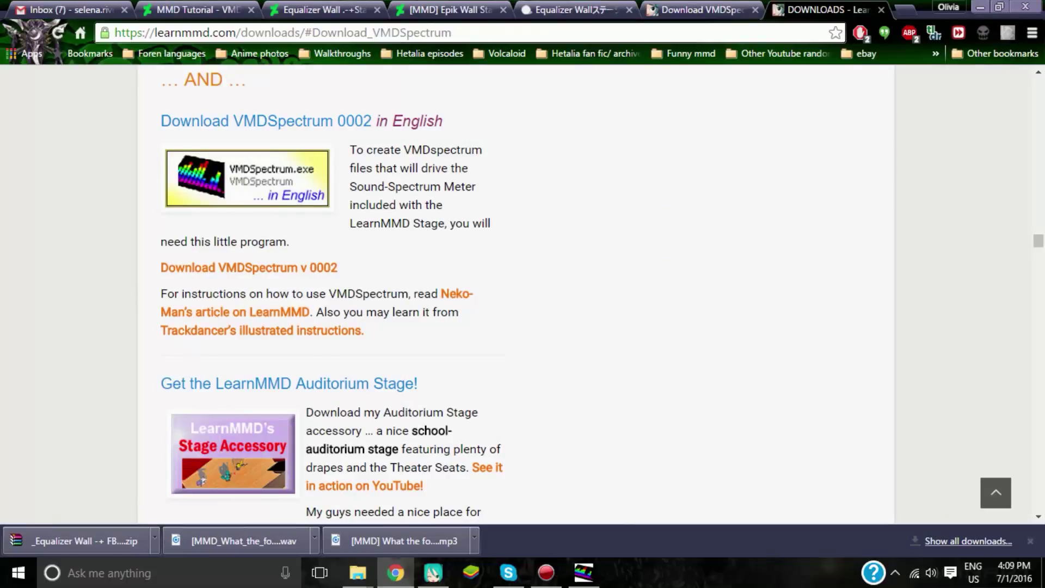
Examine the VMDSpectrum 0002 English download entry and its instruction links on the LearnMMD downloads page.
middle_click(249, 275)
click(468, 341)
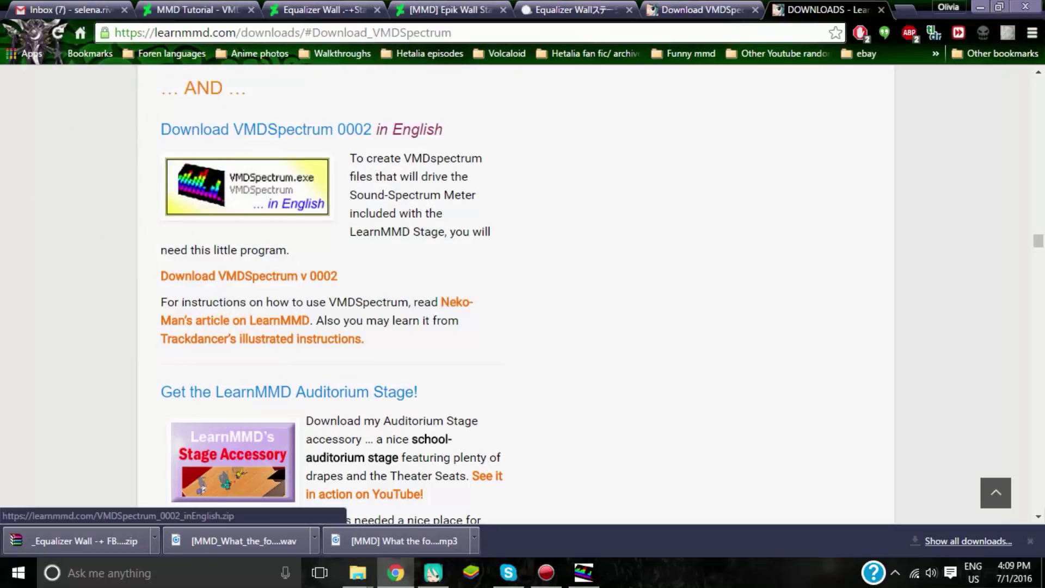
scroll(517, 294, down, 1)
scroll(516, 294, up, 3)
scroll(516, 294, down, 1)
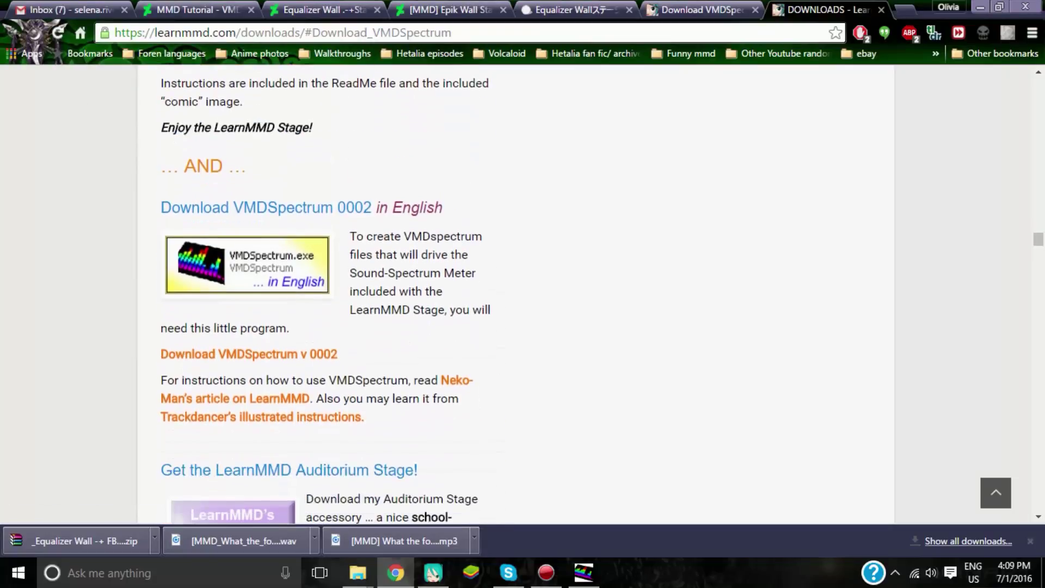